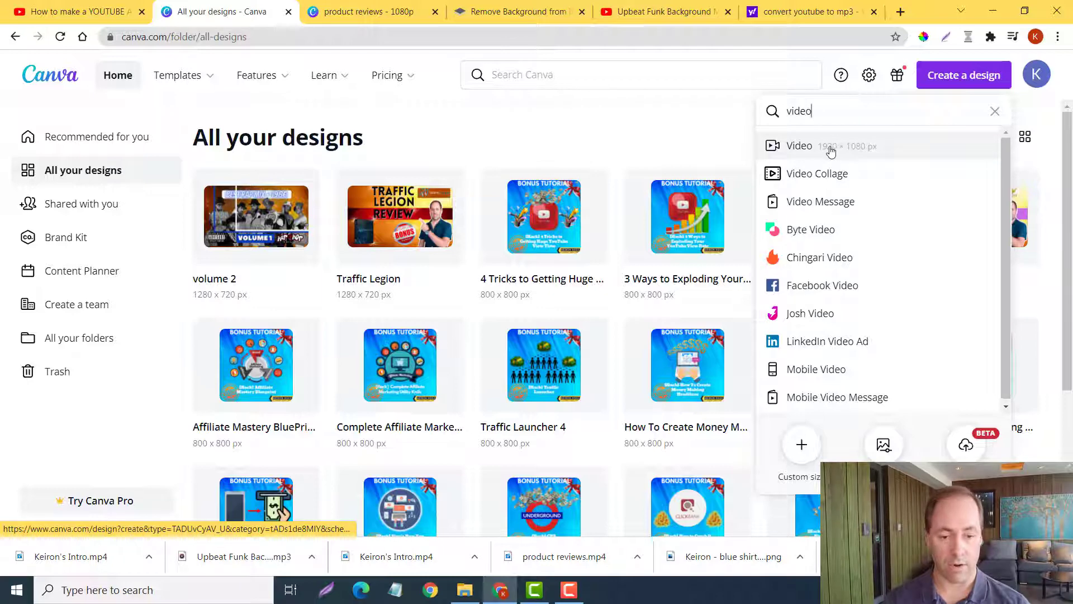
- Create a blank Video design of 1920 × 1080 px
{"action": "left_click", "coordinate": [799, 145]}
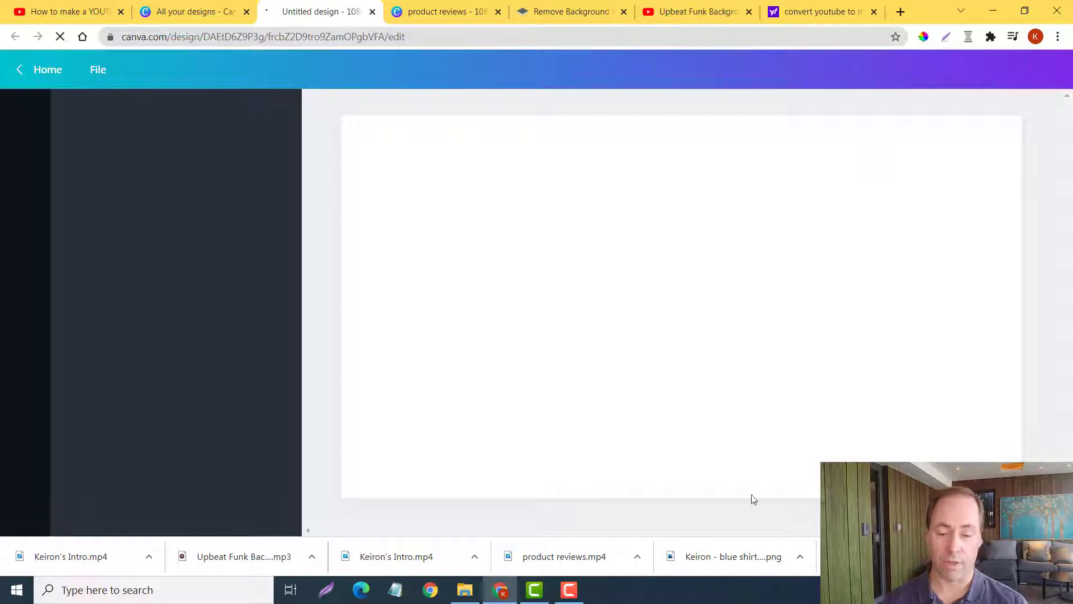
{"action": "mouse_move", "coordinate": [568, 597]}
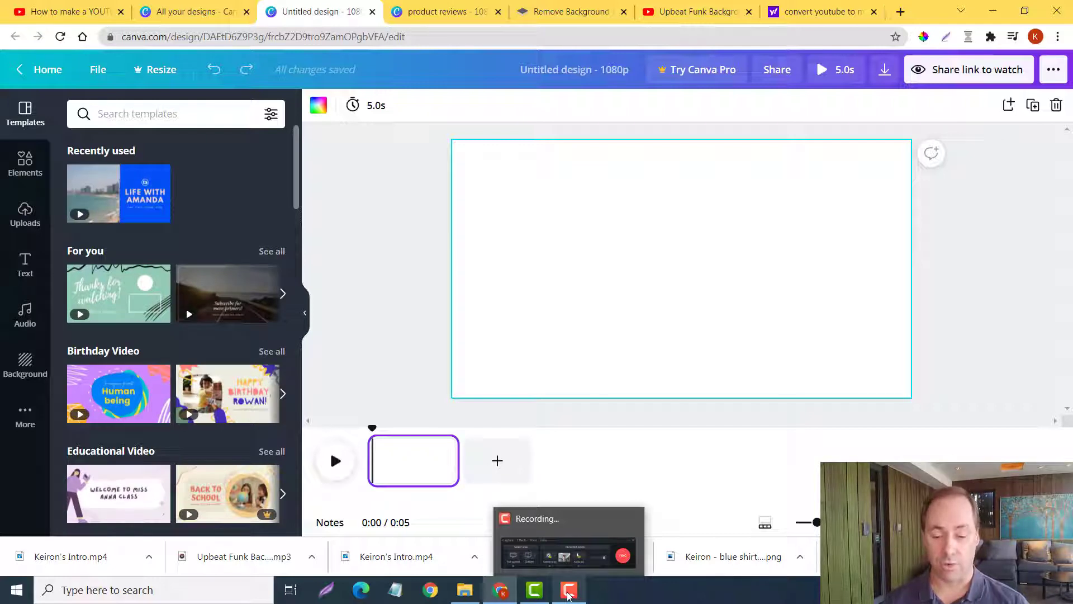
{"action": "mouse_move", "coordinate": [524, 591]}
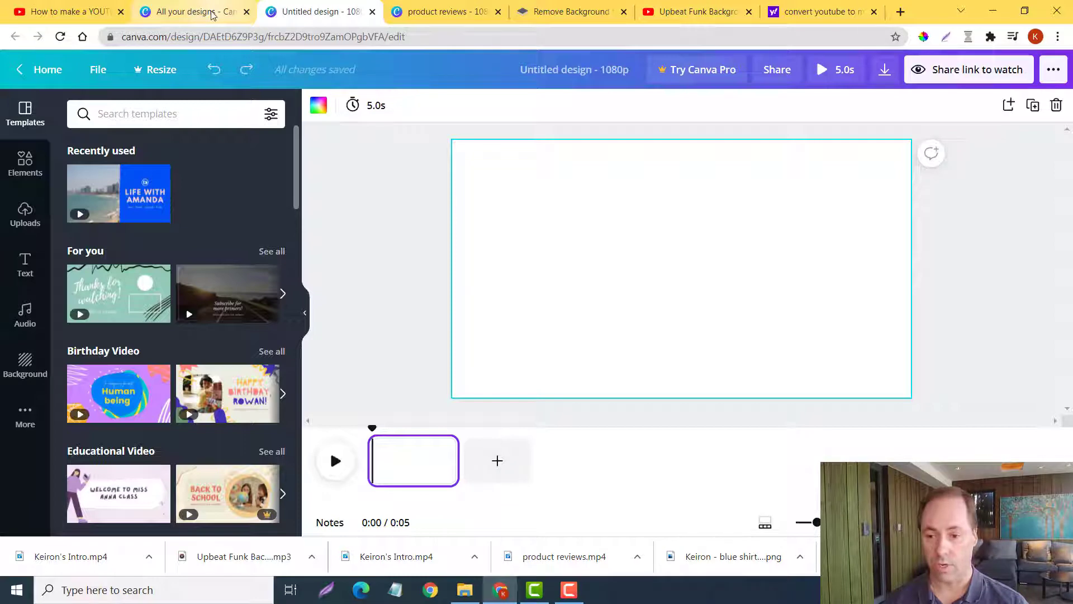
- Play the finished product reviews design as a reference and return to the untitled design
{"action": "left_click", "coordinate": [433, 12]}
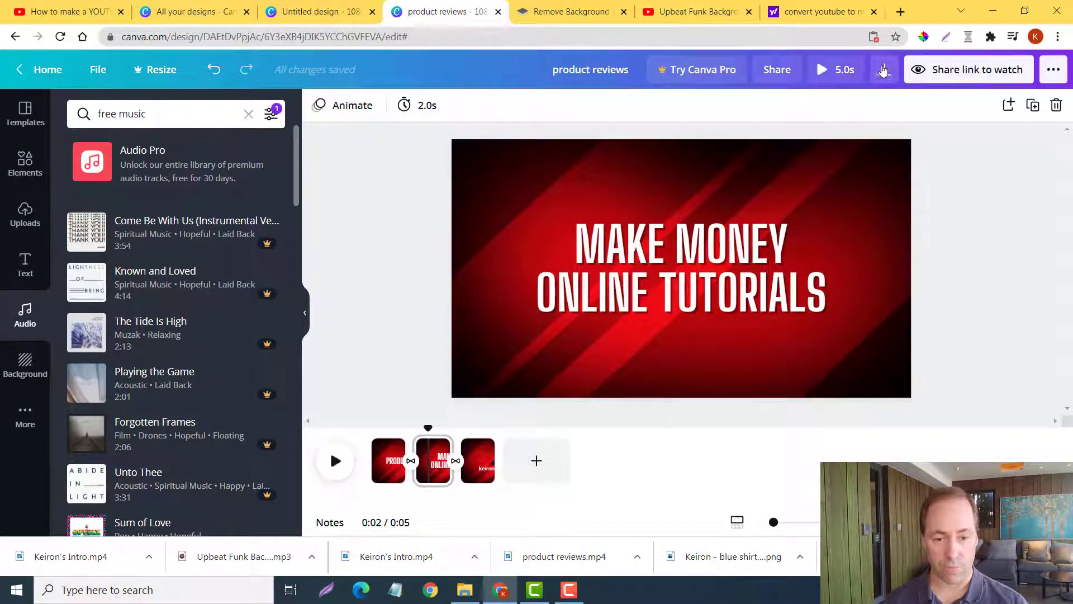
{"action": "left_click", "coordinate": [829, 70]}
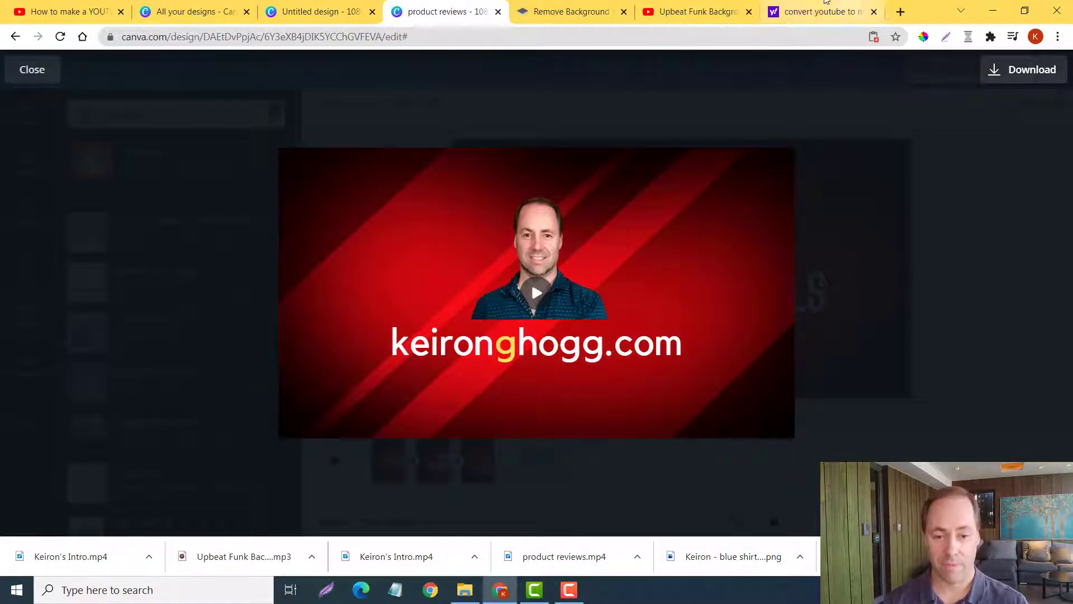
{"action": "left_click", "coordinate": [317, 11]}
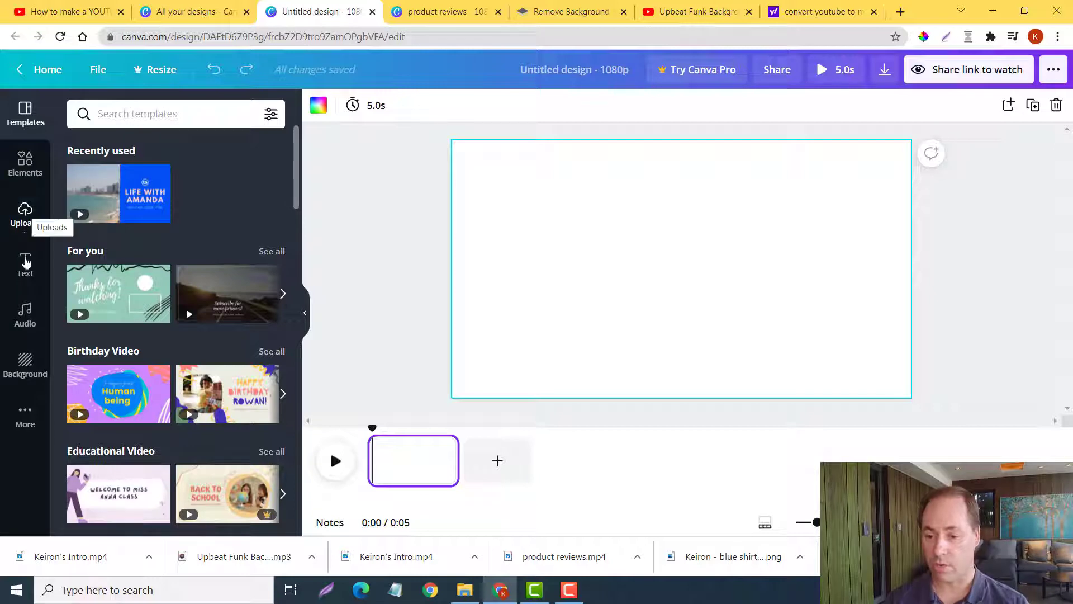
- Place the uploaded red diagonal-stripe image on the page and enlarge it to fill the whole canvas
{"action": "left_click", "coordinate": [24, 365]}
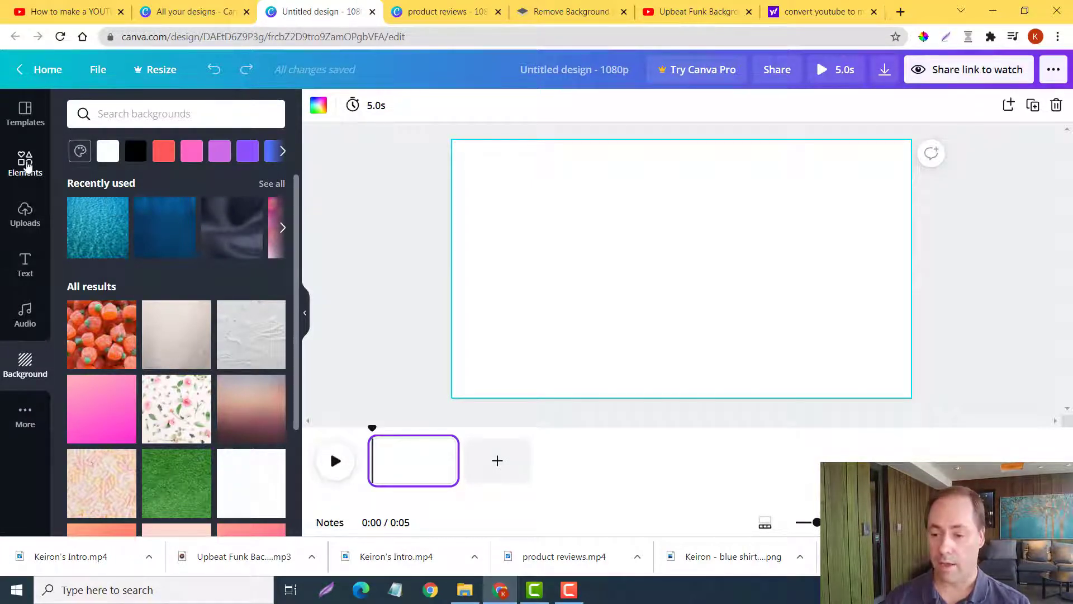
{"action": "left_click", "coordinate": [25, 217]}
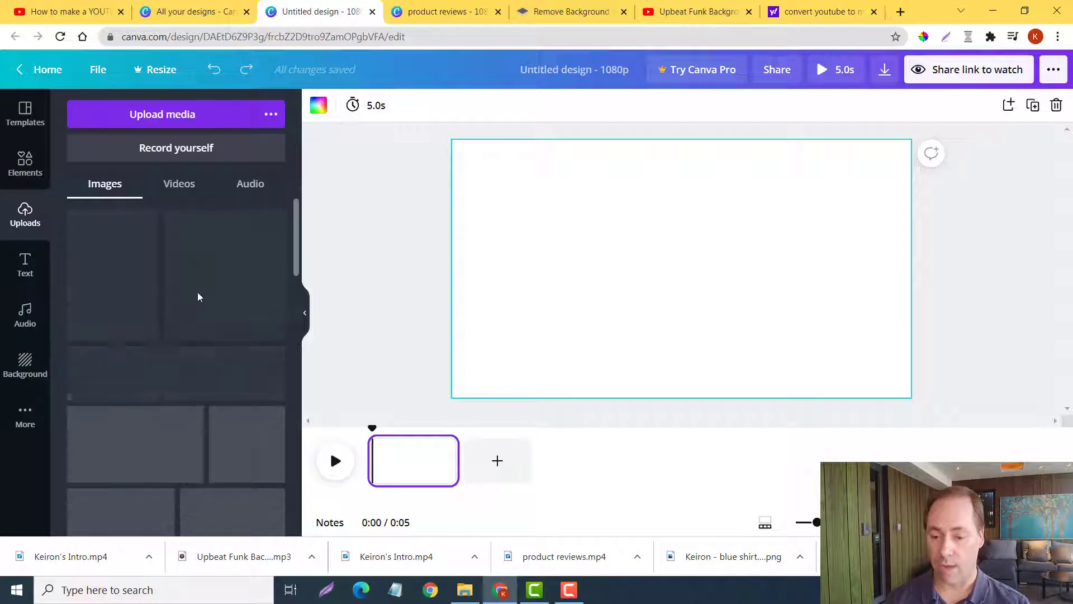
{"action": "left_click", "coordinate": [264, 298]}
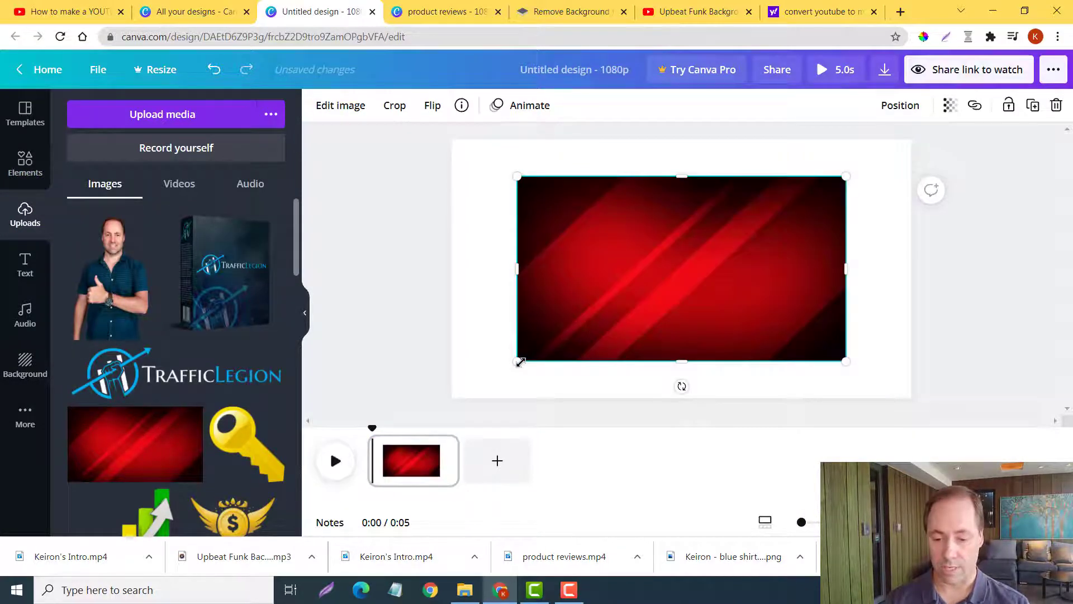
{"action": "left_click_drag", "start_coordinate": [518, 360], "coordinate": [452, 398]}
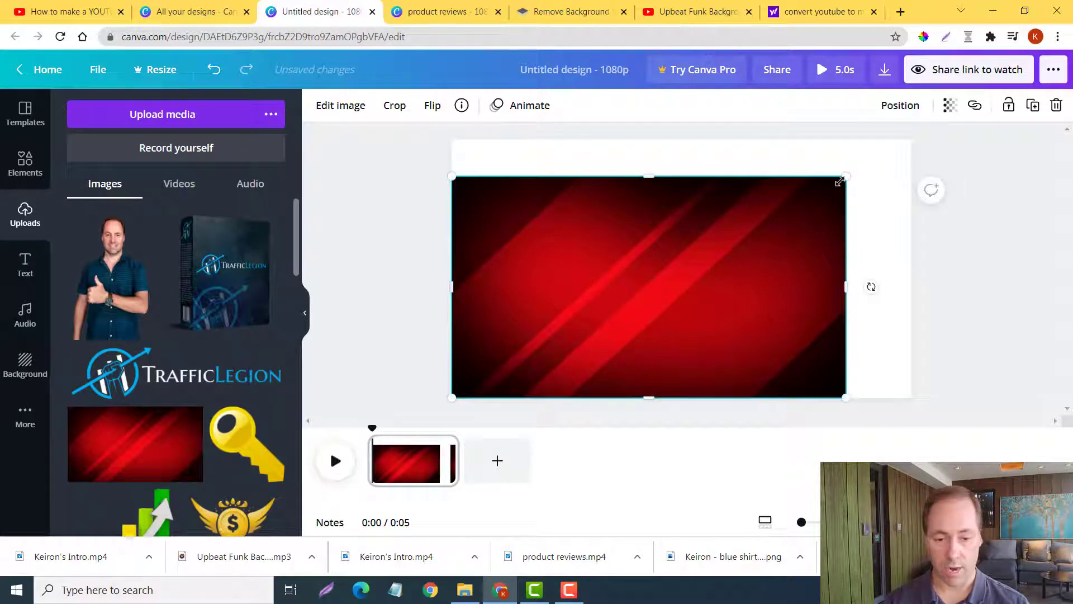
{"action": "left_click_drag", "start_coordinate": [846, 176], "coordinate": [917, 158]}
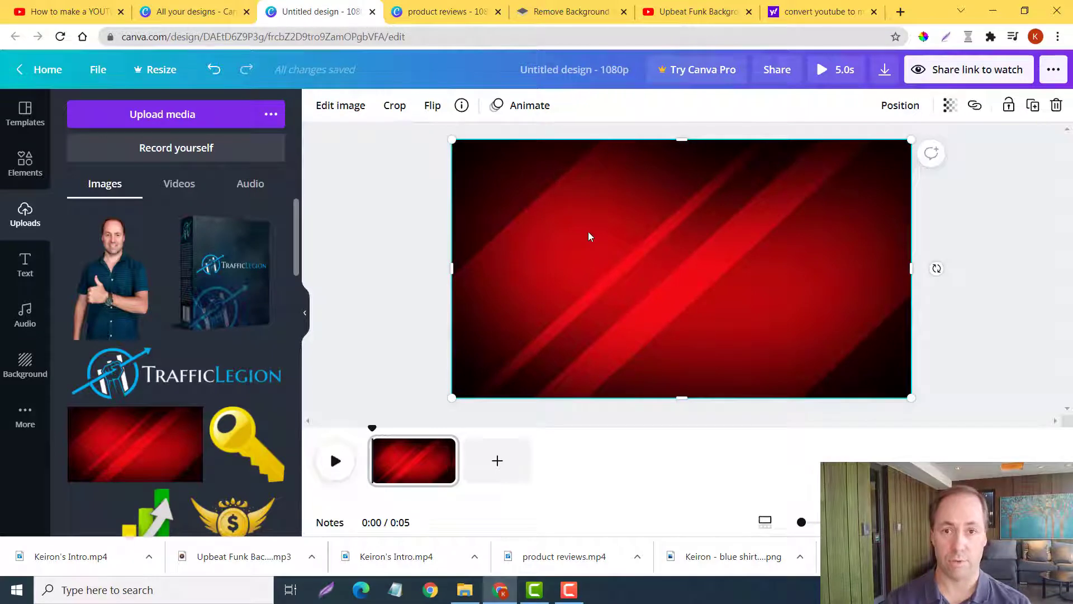
- Add the recently used GLOW text style to the page and replace its text with "PRODUCT REVIEWS"
{"action": "left_click", "coordinate": [24, 264]}
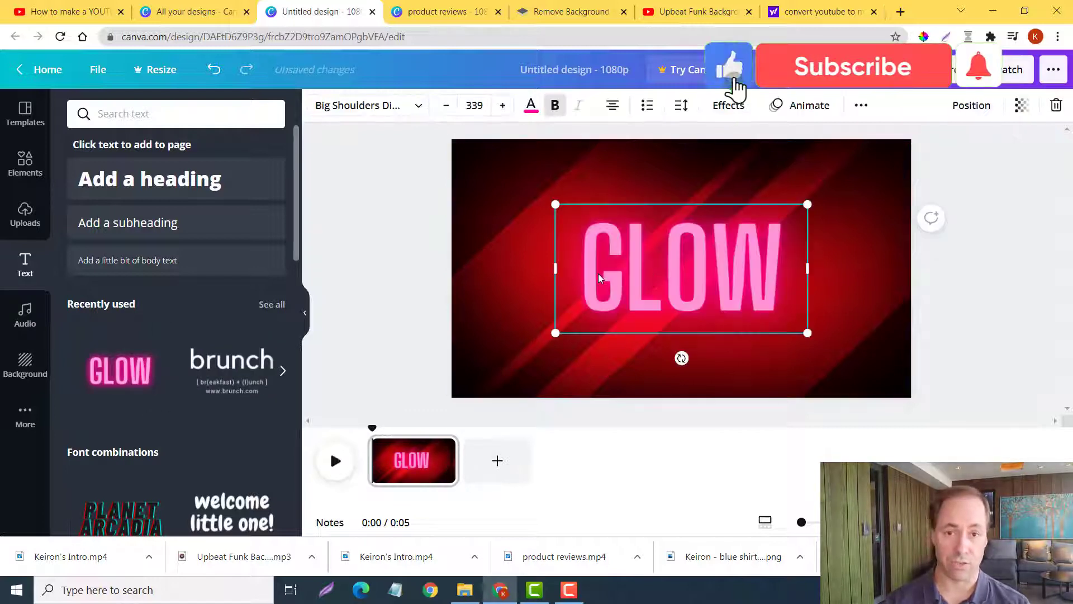
{"action": "double_click", "coordinate": [665, 271]}
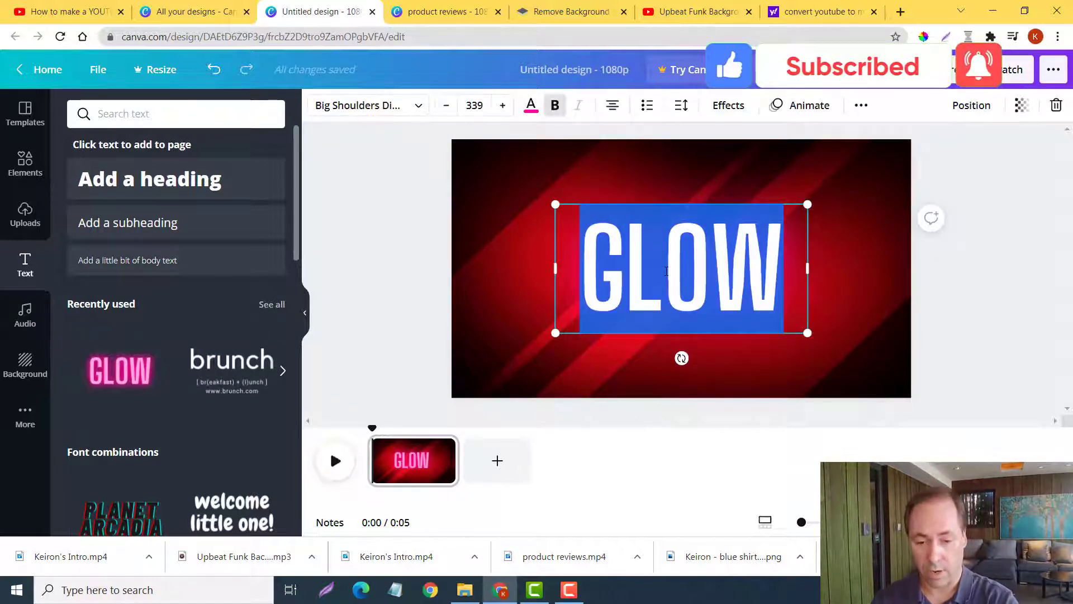
{"action": "type", "text": "PRODI"}
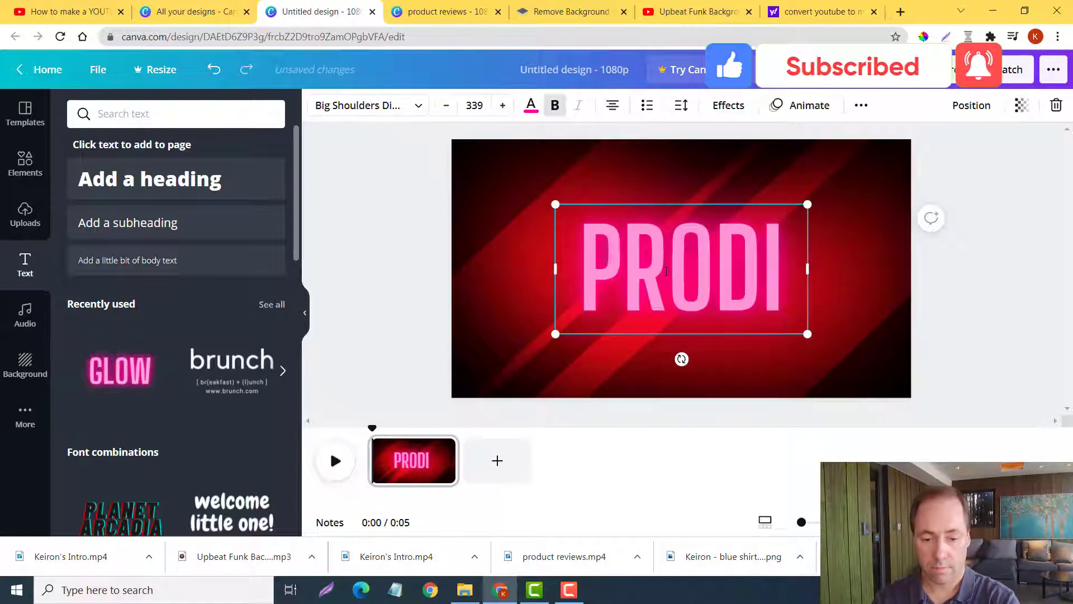
{"action": "key", "text": "BackSpace"}
{"action": "type", "text": "UCT REVIEWS"}
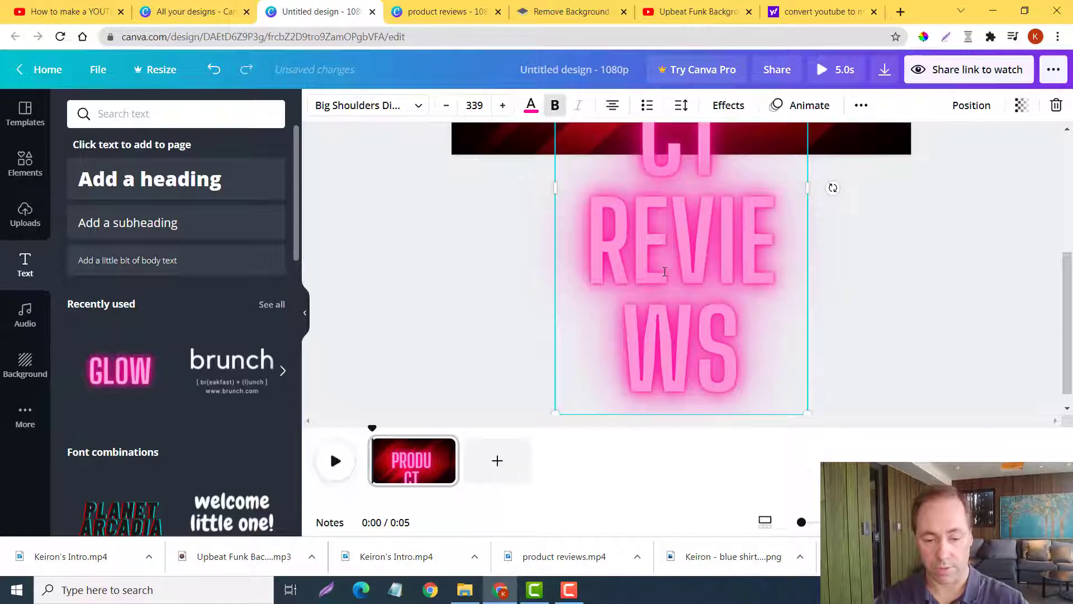
- Resize the PRODUCT REVIEWS text to fit on one line at font size 142 and centre it on the page
{"action": "left_click_drag", "start_coordinate": [807, 412], "coordinate": [862, 352]}
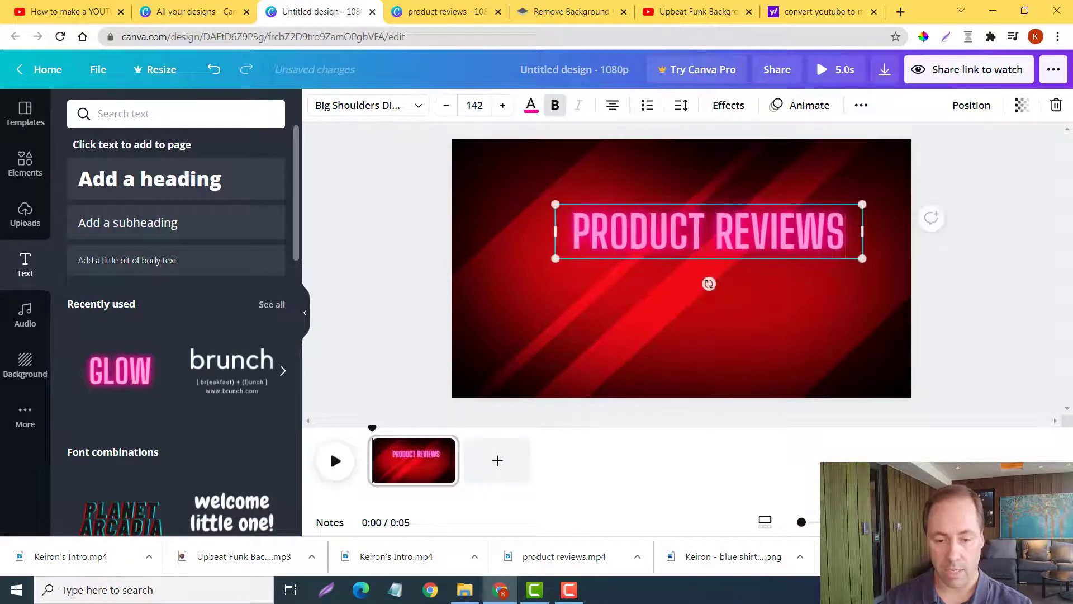
{"action": "left_click", "coordinate": [739, 266]}
{"action": "left_click_drag", "start_coordinate": [744, 230], "coordinate": [715, 266]}
- Change the PRODUCT REVIEWS text colour to white and apply the Shadow effect style
{"action": "left_click", "coordinate": [531, 105]}
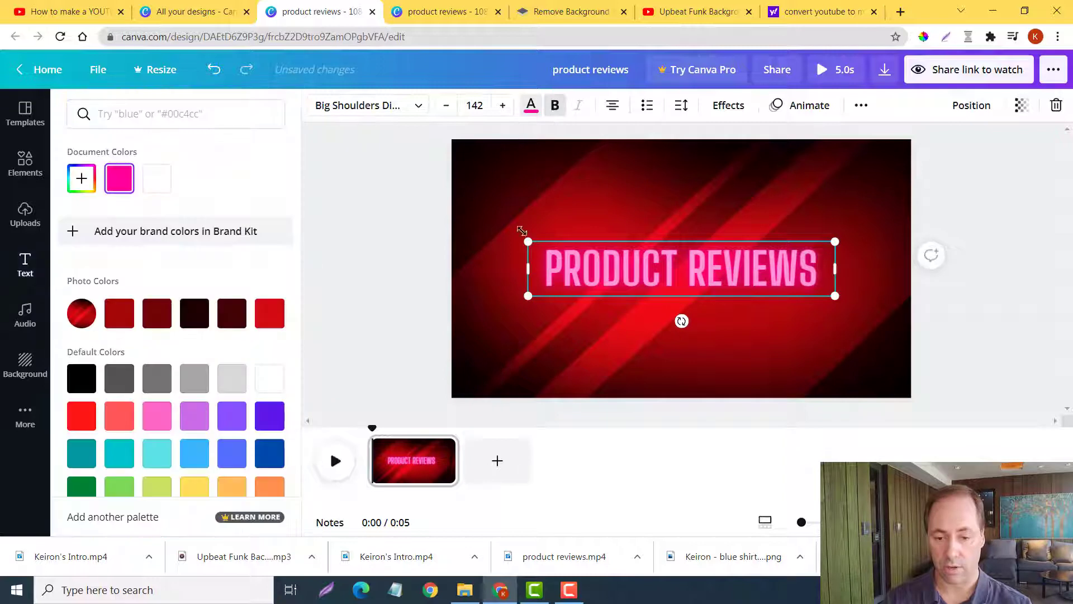
{"action": "left_click", "coordinate": [158, 178]}
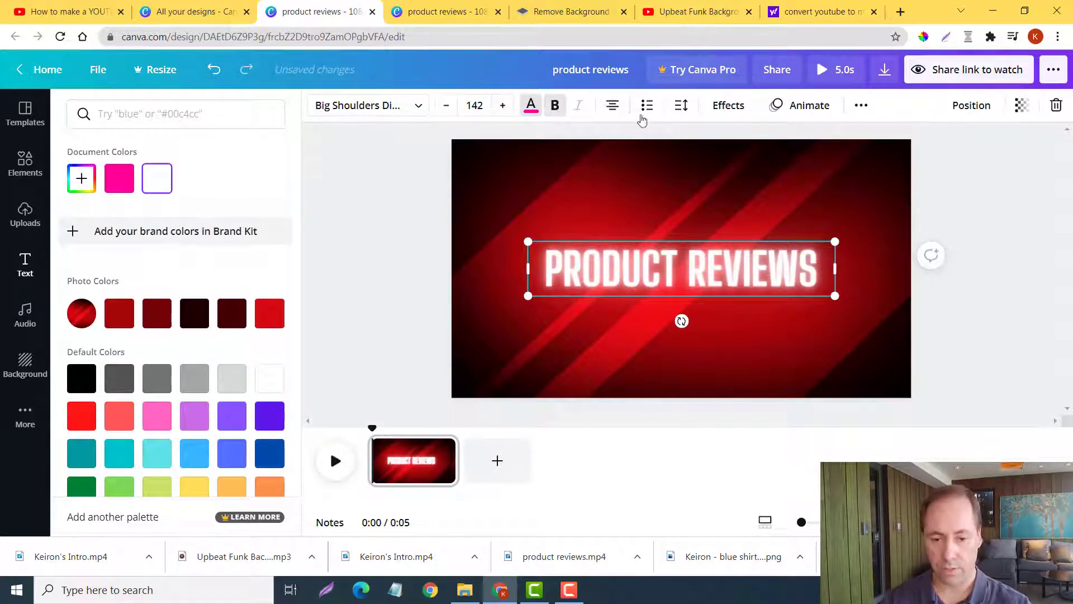
{"action": "left_click", "coordinate": [728, 106]}
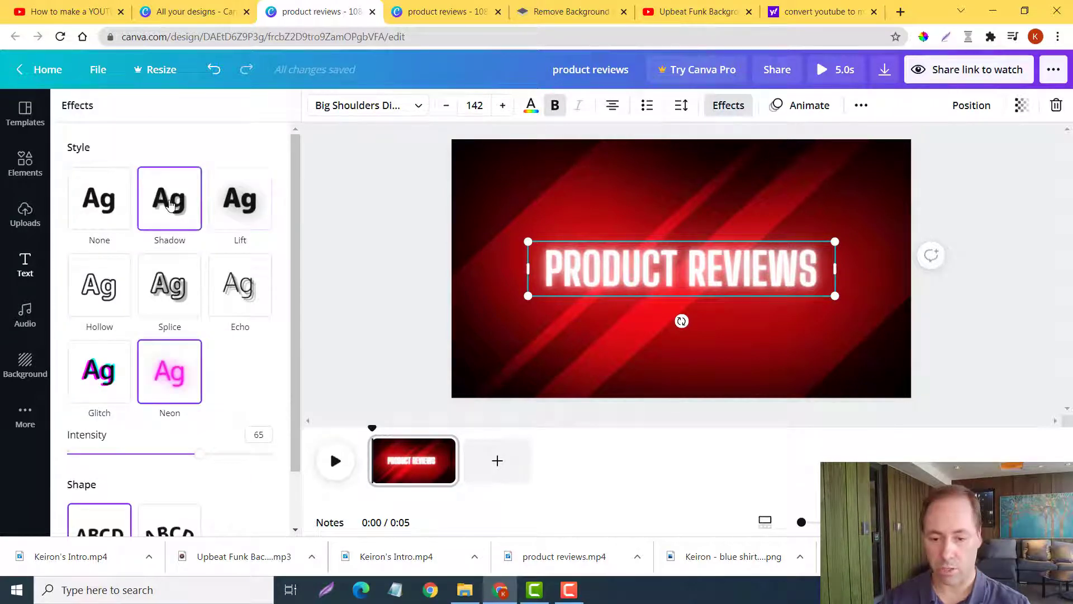
{"action": "left_click", "coordinate": [171, 205]}
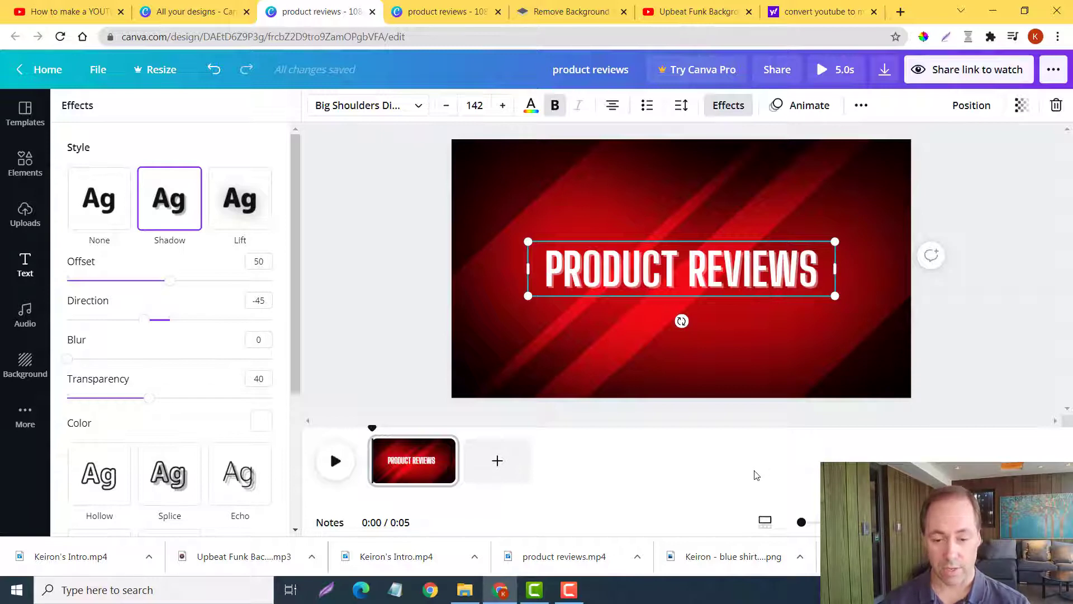
- Play a preview of the PRODUCT REVIEWS page and return to the editor
{"action": "mouse_move", "coordinate": [576, 597]}
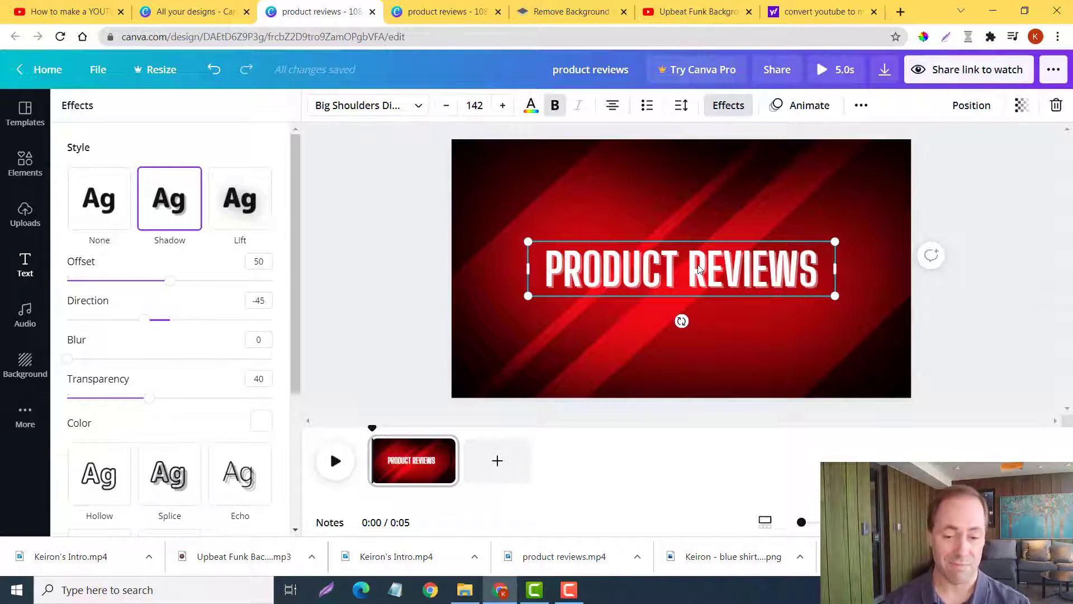
{"action": "left_click", "coordinate": [831, 69]}
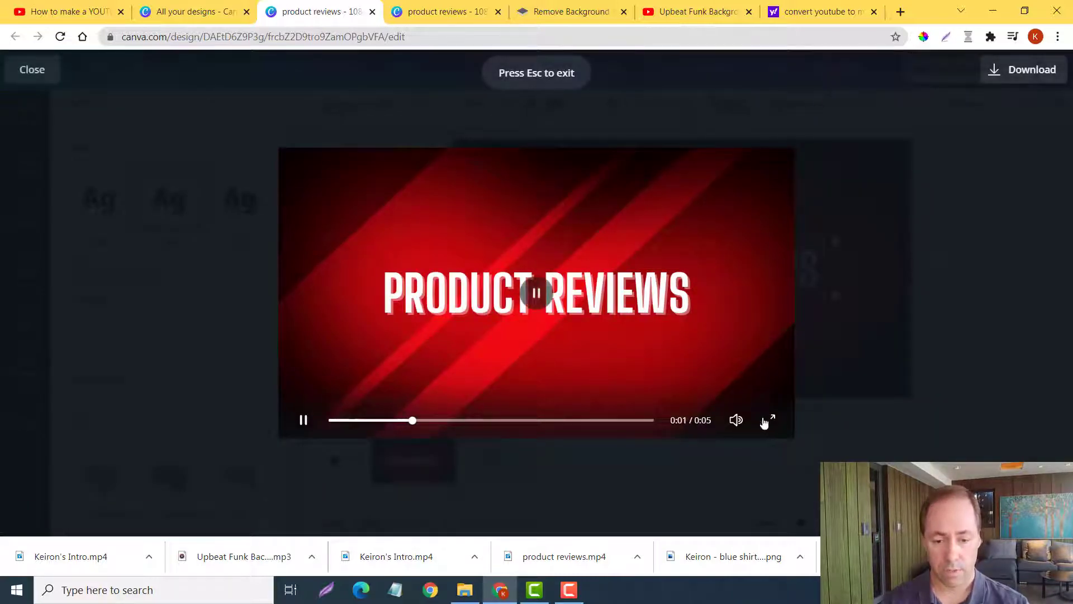
{"action": "left_click", "coordinate": [32, 69]}
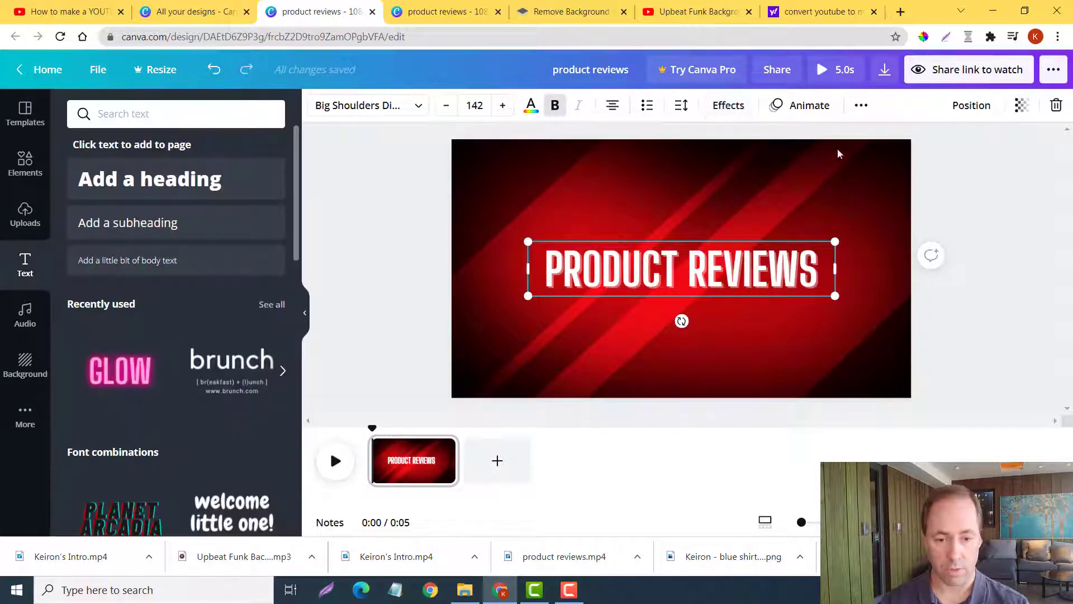
- Set the duration of the PRODUCT REVIEWS page to 2.0 seconds
{"action": "left_click", "coordinate": [842, 159]}
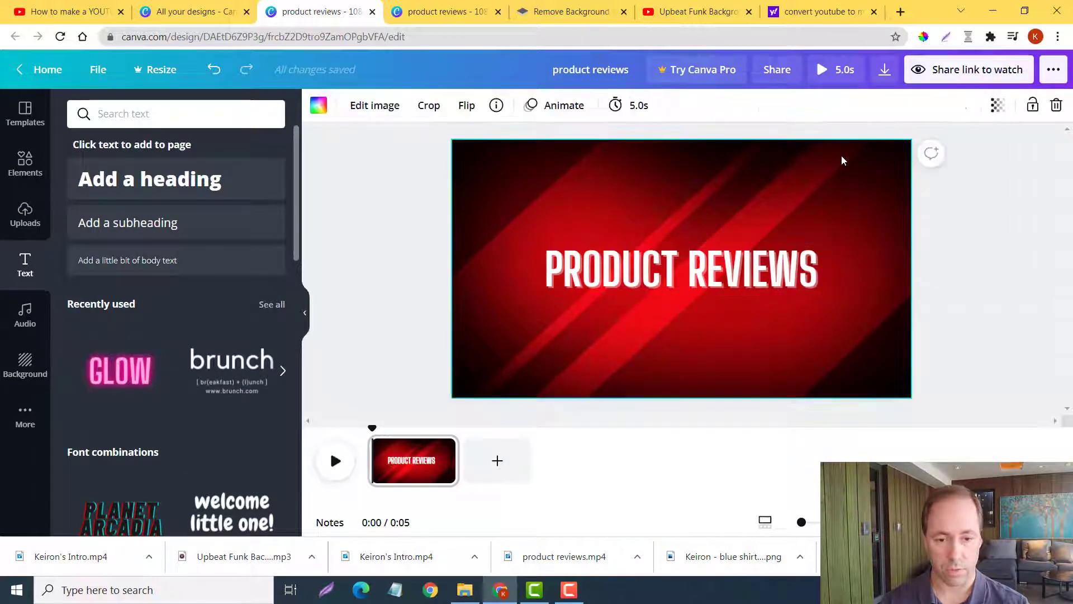
{"action": "left_click", "coordinate": [637, 106]}
{"action": "left_click", "coordinate": [637, 106]}
{"action": "left_click", "coordinate": [637, 107]}
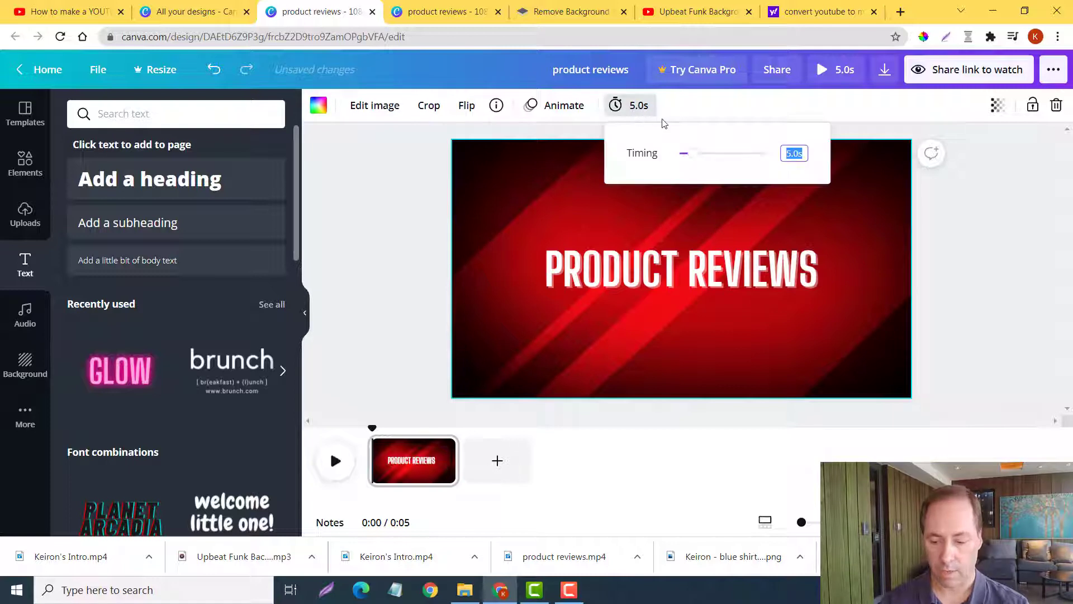
{"action": "type", "text": "2"}
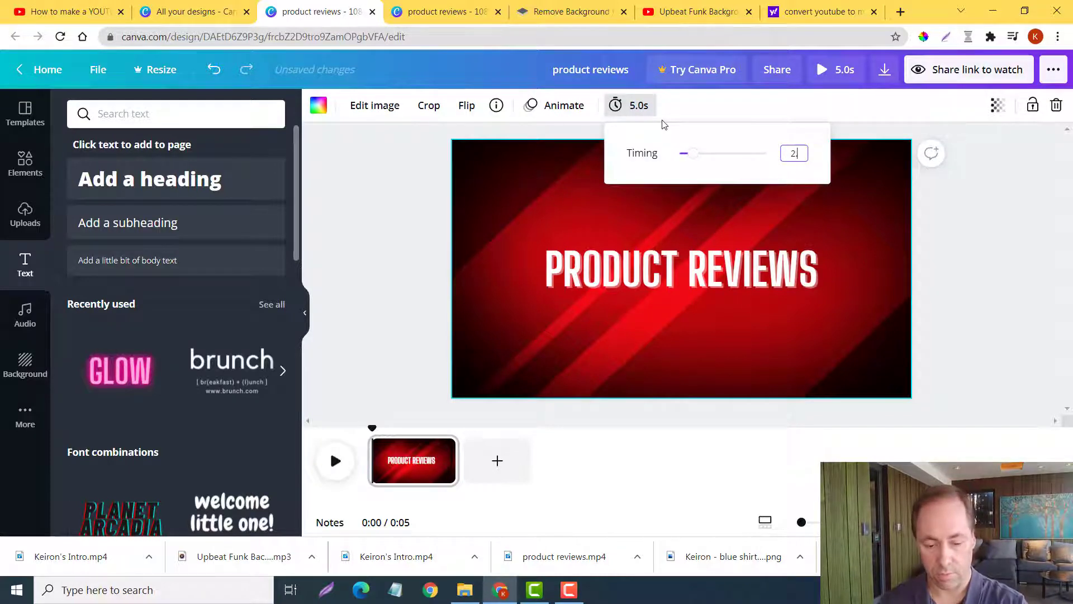
{"action": "type", "text": ".0"}
{"action": "key", "text": "Return"}
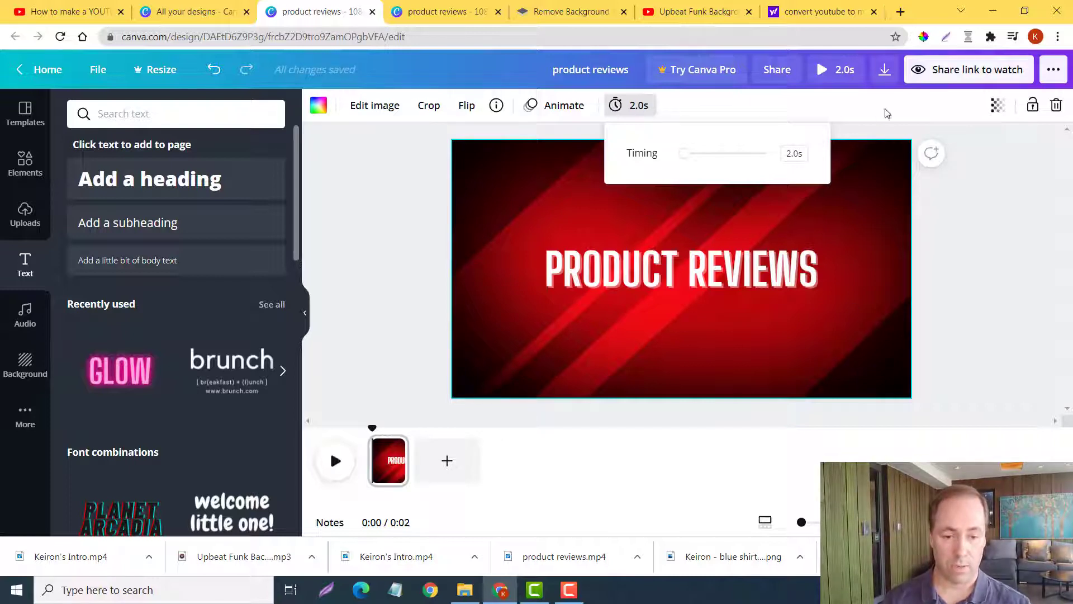
{"action": "left_click", "coordinate": [1002, 277]}
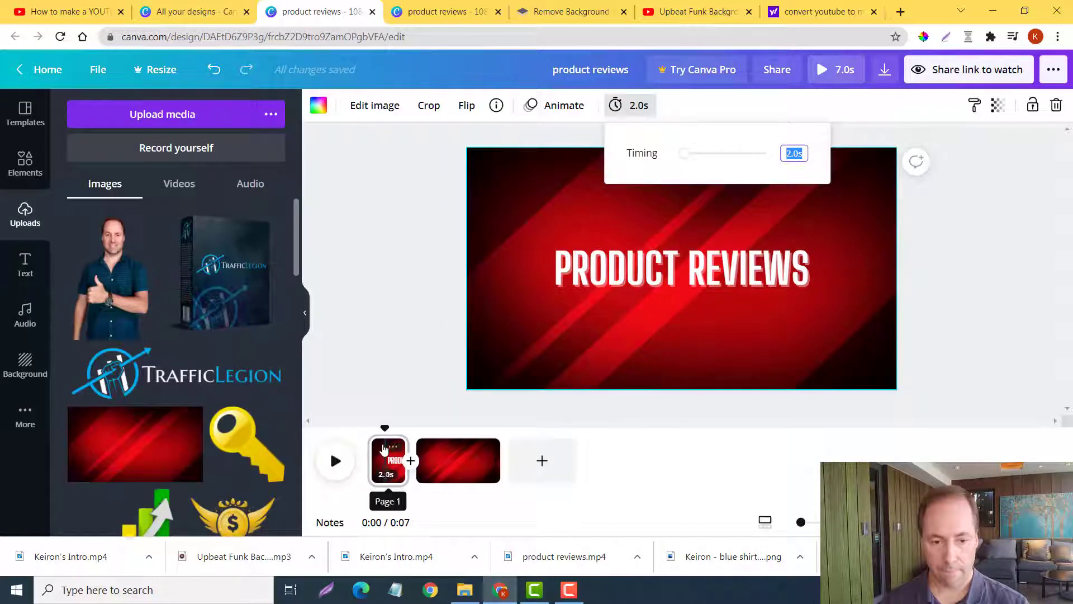
- Duplicate the PRODUCT REVIEWS page and delete the 5-second page containing only the red background
{"action": "left_click", "coordinate": [388, 460]}
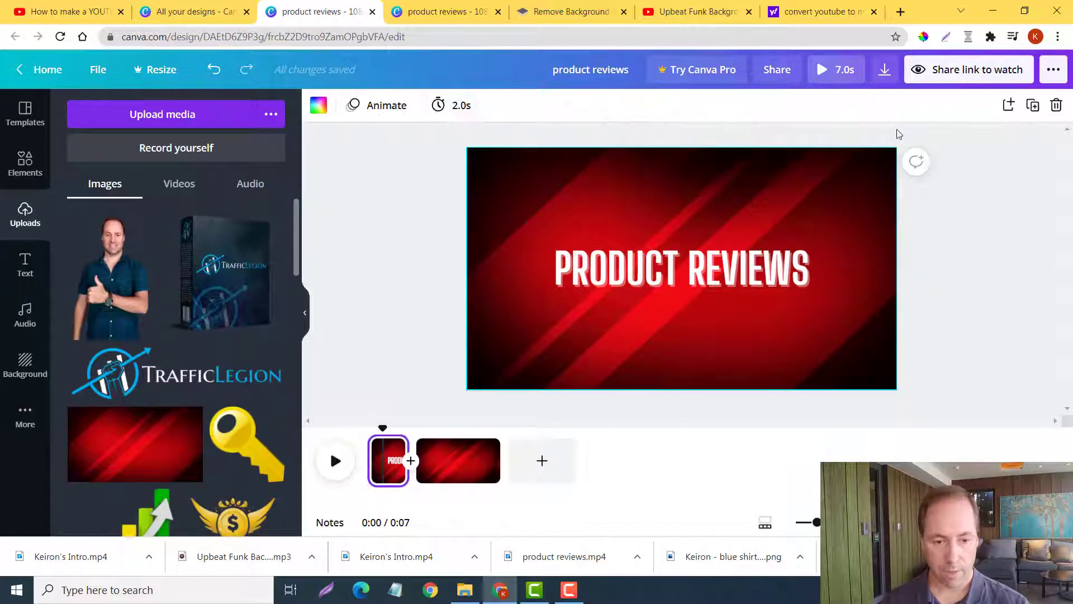
{"action": "left_click", "coordinate": [1033, 106]}
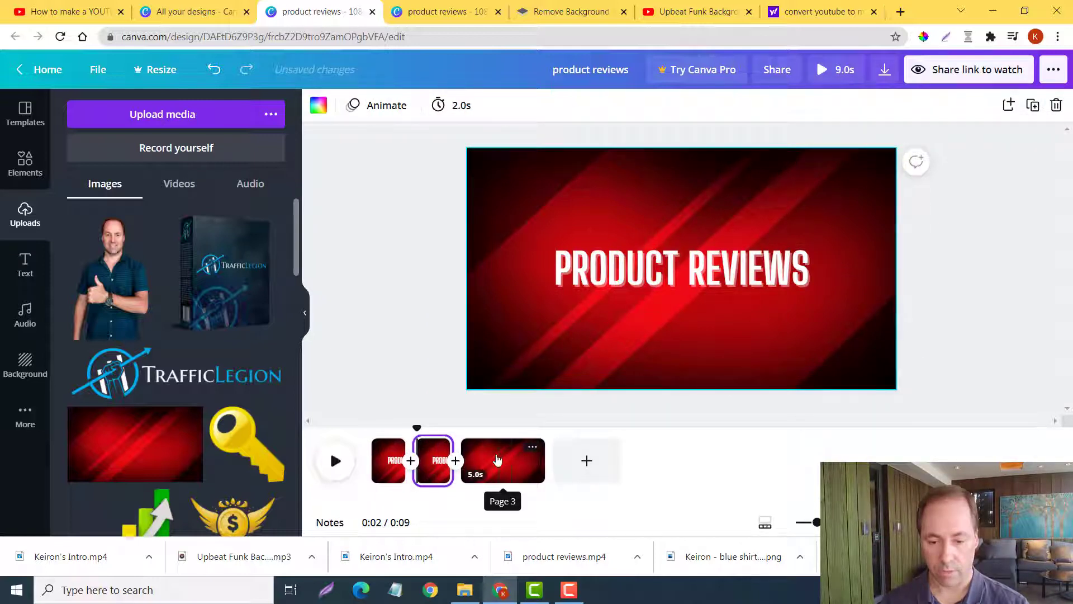
{"action": "left_click", "coordinate": [505, 458]}
{"action": "left_click", "coordinate": [570, 321]}
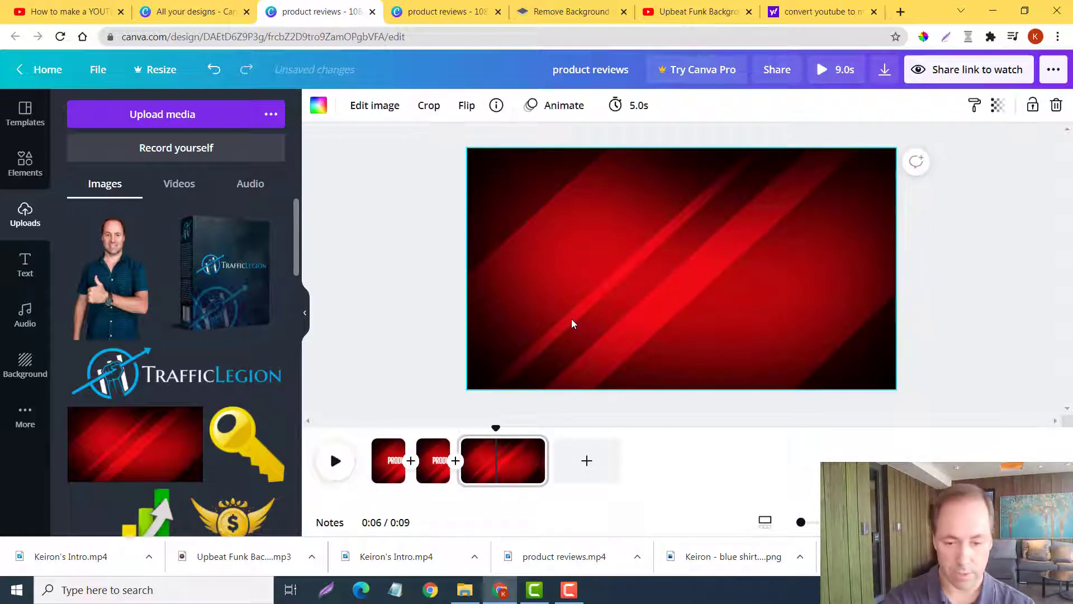
{"action": "right_click", "coordinate": [518, 461]}
{"action": "left_click", "coordinate": [569, 397]}
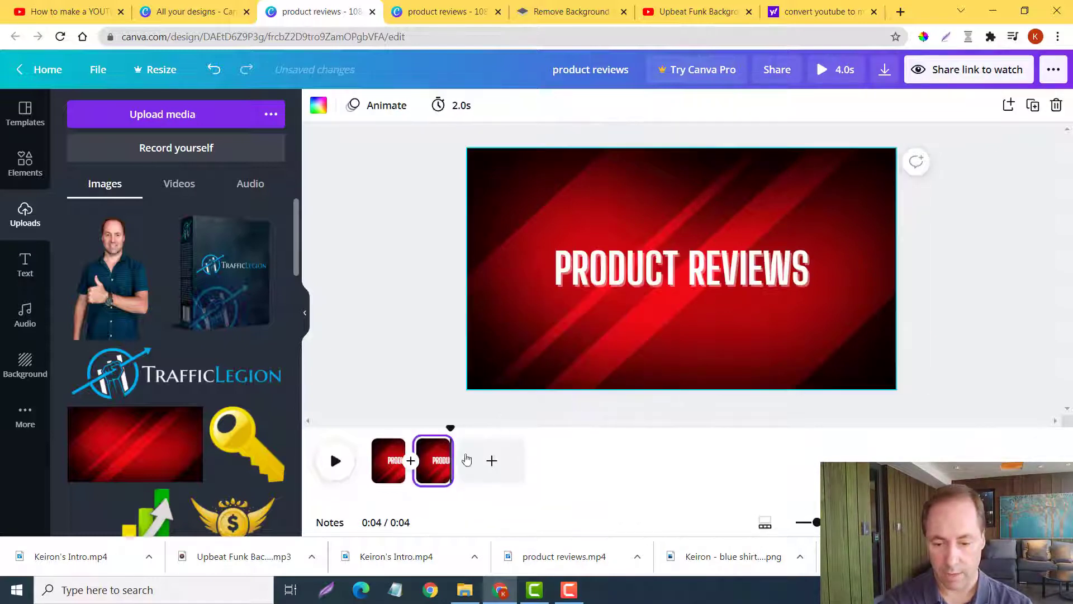
- Replace the second page's title with MAKE MONEY ONLINE TUTORIALS and centre the two-line text vertically on the page
{"action": "double_click", "coordinate": [630, 263]}
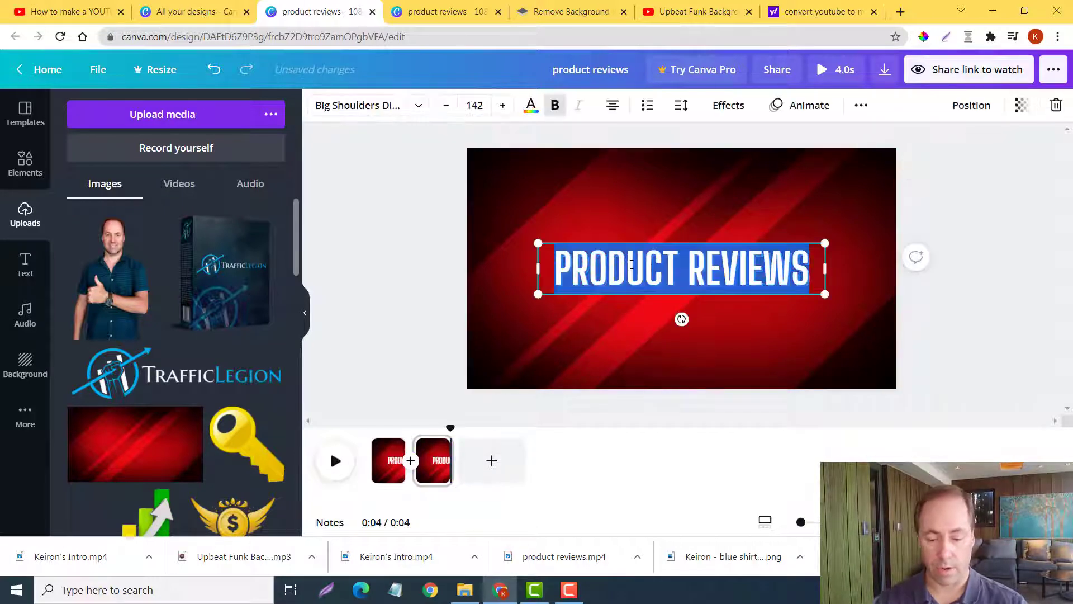
{"action": "type", "text": "MAKE M"}
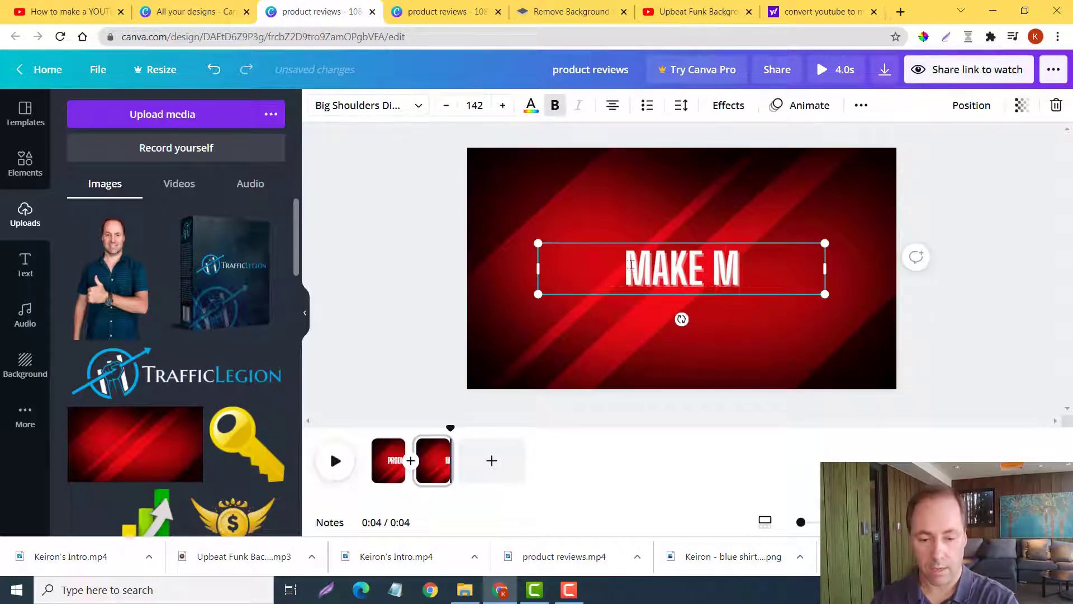
{"action": "type", "text": "ONEY O"}
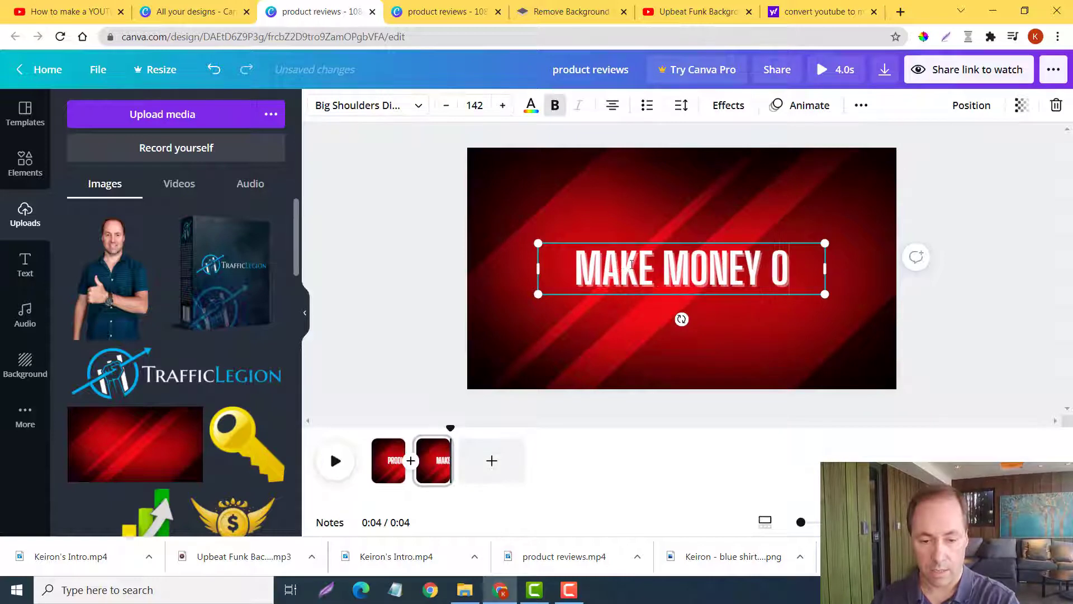
{"action": "type", "text": "NLINE"}
{"action": "type", "text": "T"}
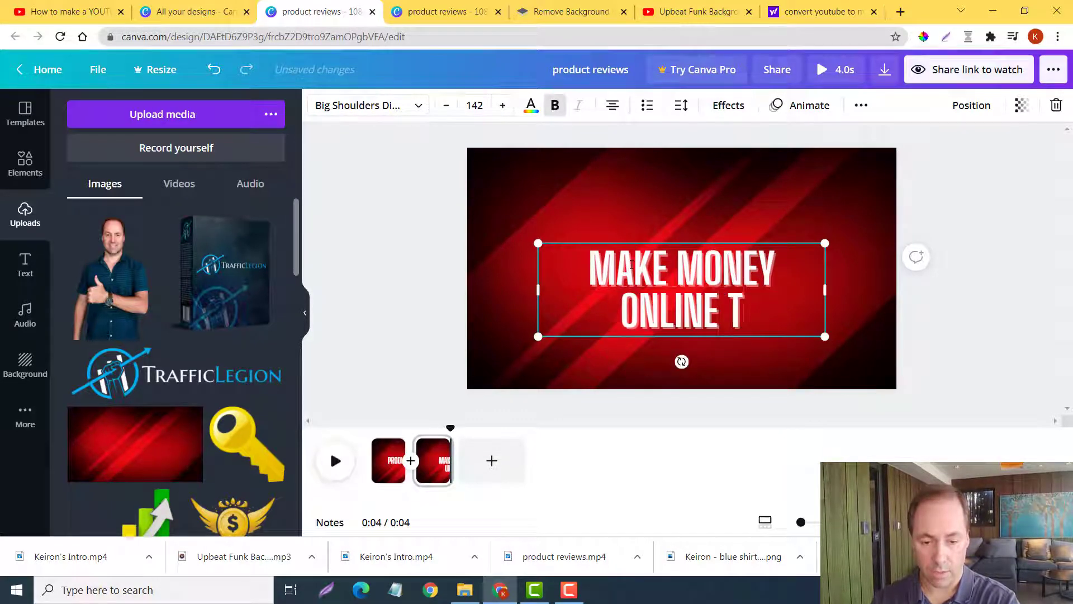
{"action": "type", "text": "UTORIALS"}
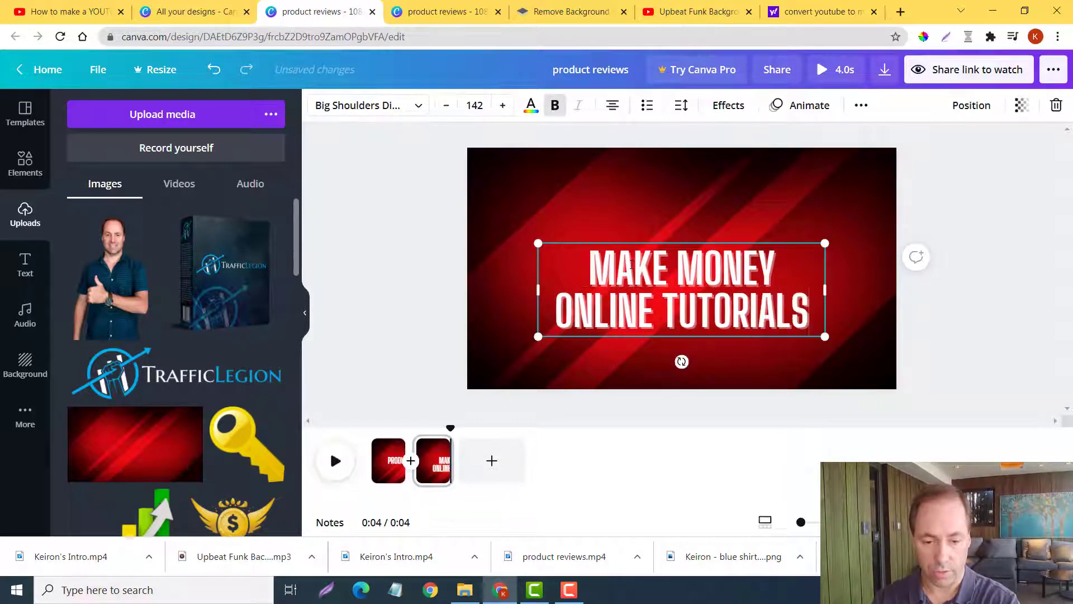
{"action": "left_click", "coordinate": [722, 199]}
{"action": "left_click_drag", "start_coordinate": [686, 267], "coordinate": [687, 245]}
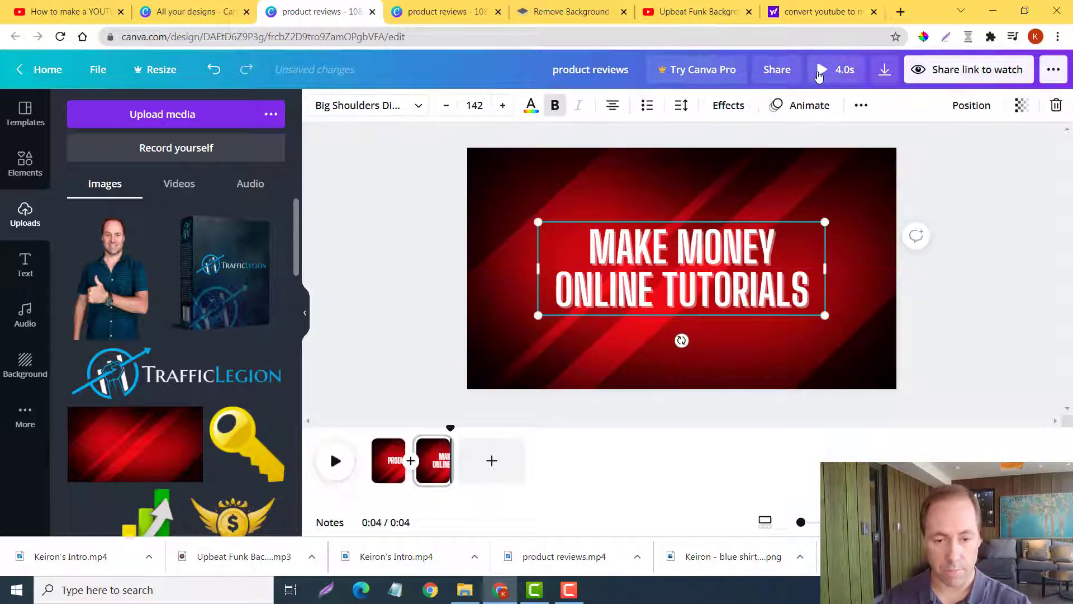
{"action": "left_click", "coordinate": [814, 169]}
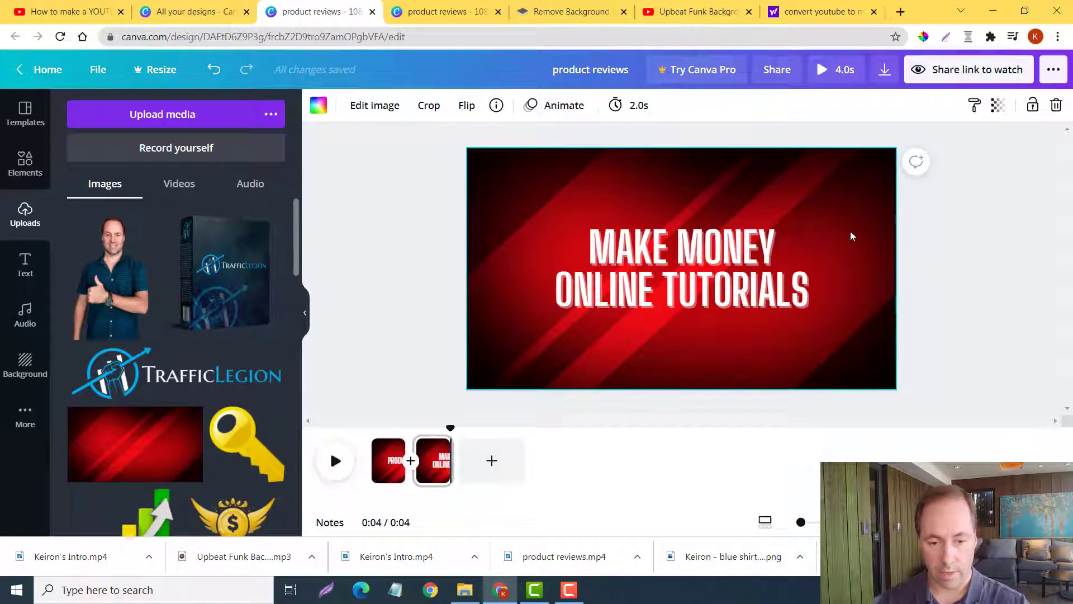
{"action": "double_click", "coordinate": [855, 197]}
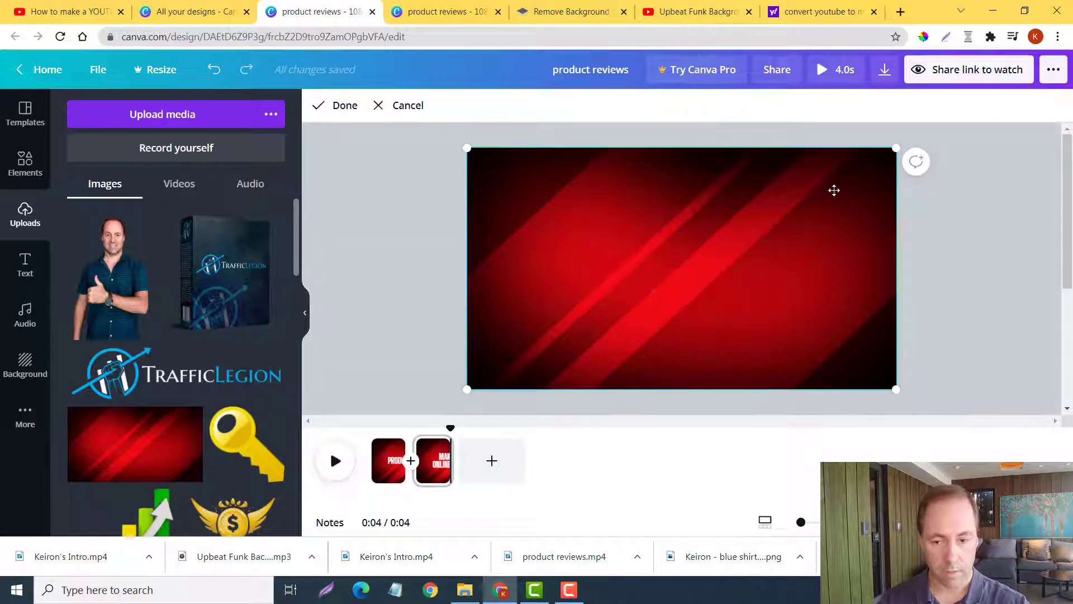
{"action": "left_click", "coordinate": [438, 240]}
{"action": "left_click", "coordinate": [526, 305]}
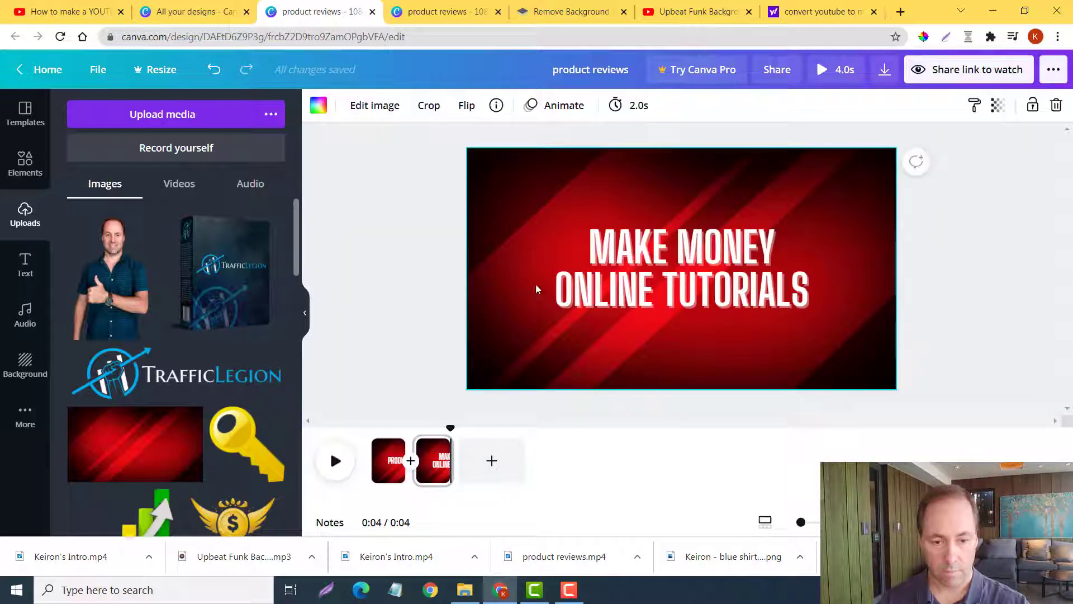
- Duplicate the MAKE MONEY ONLINE TUTORIALS page and delete the title from the copy
{"action": "left_click", "coordinate": [416, 256]}
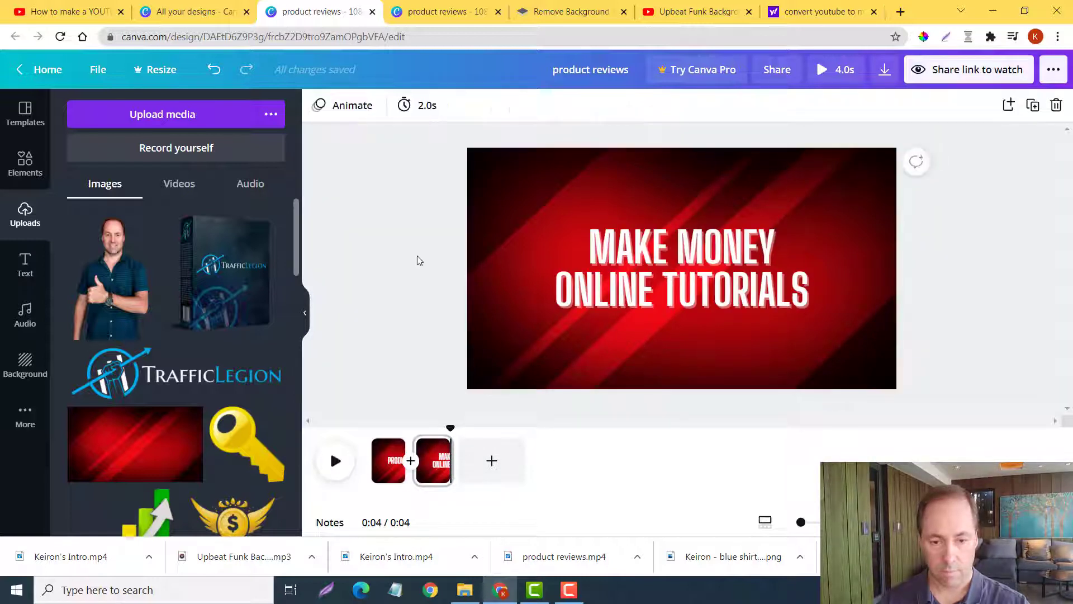
{"action": "left_click", "coordinate": [1031, 105]}
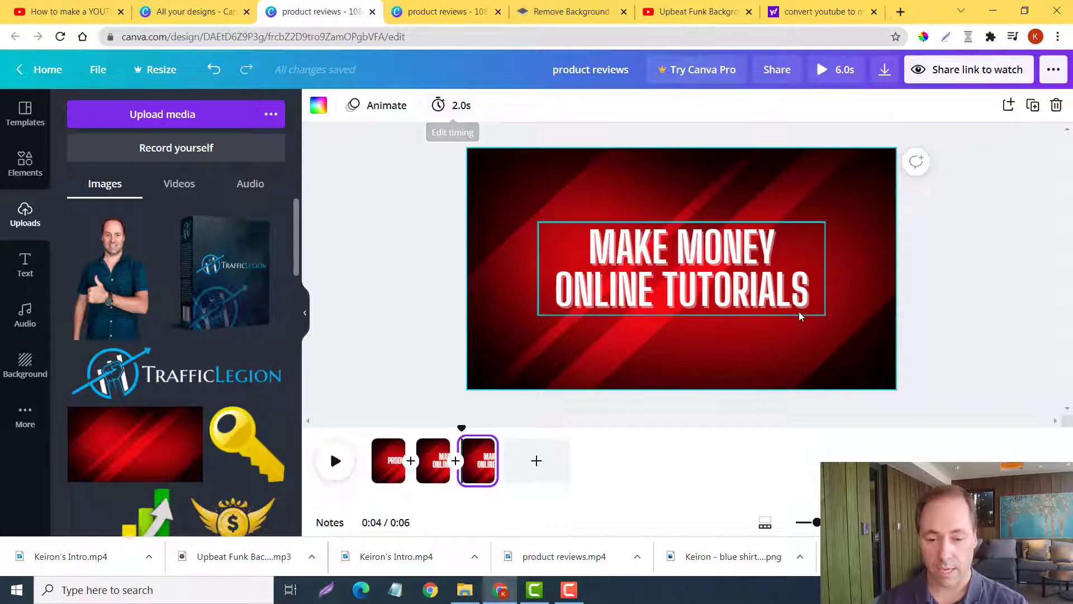
{"action": "left_click", "coordinate": [815, 291]}
{"action": "left_click_drag", "start_coordinate": [797, 291], "coordinate": [562, 254]}
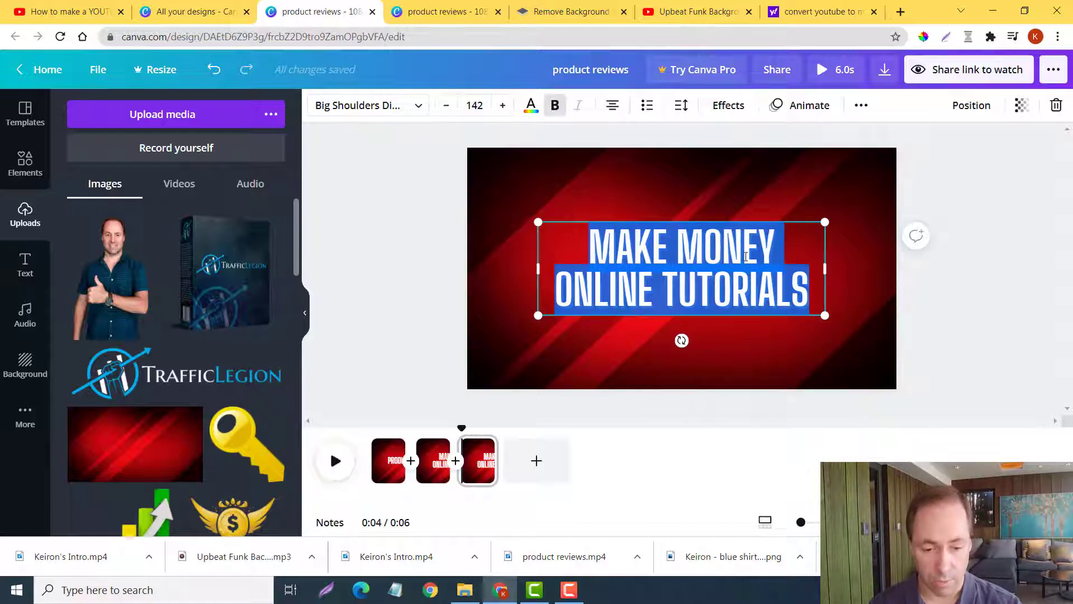
{"action": "left_click", "coordinate": [698, 204]}
{"action": "left_click", "coordinate": [693, 253]}
{"action": "key", "text": "Delete"}
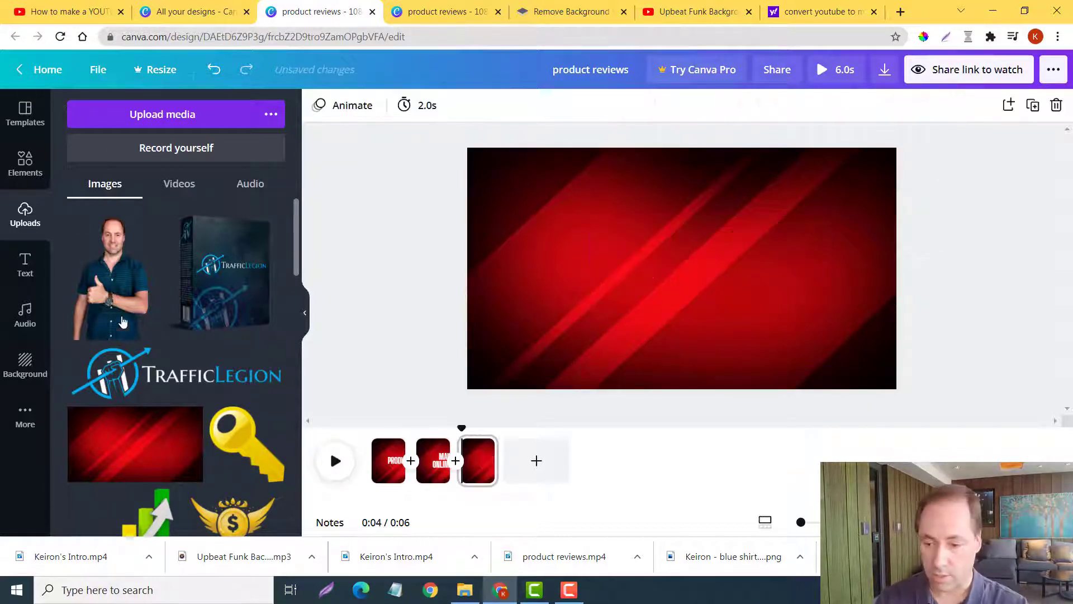
- Add the recently used "brunch" text combination to the third page, ungroup it, and delete its small lower text
{"action": "left_click", "coordinate": [25, 264]}
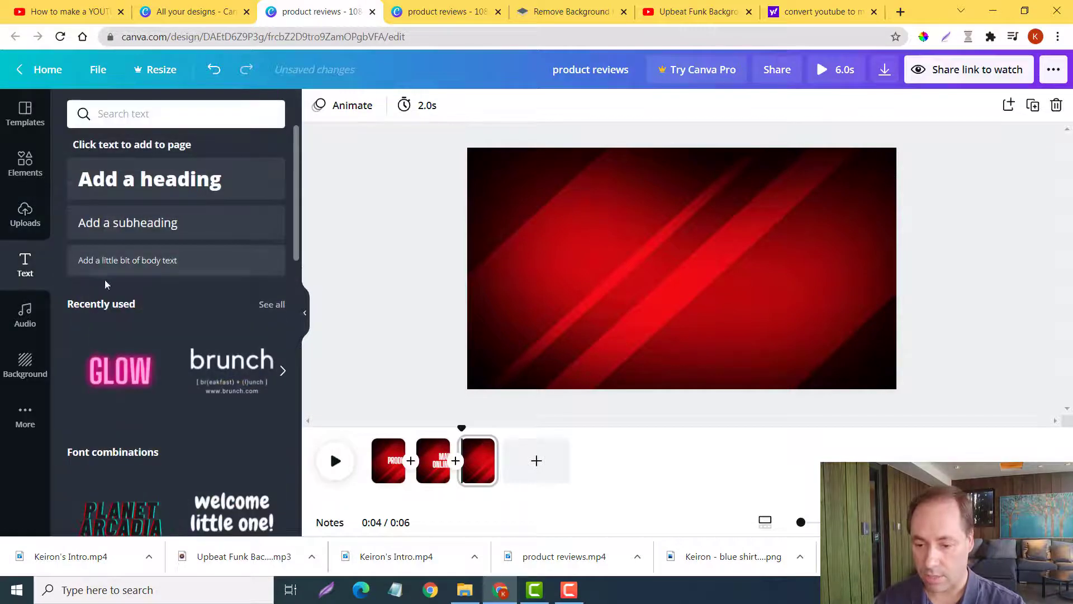
{"action": "left_click", "coordinate": [214, 369]}
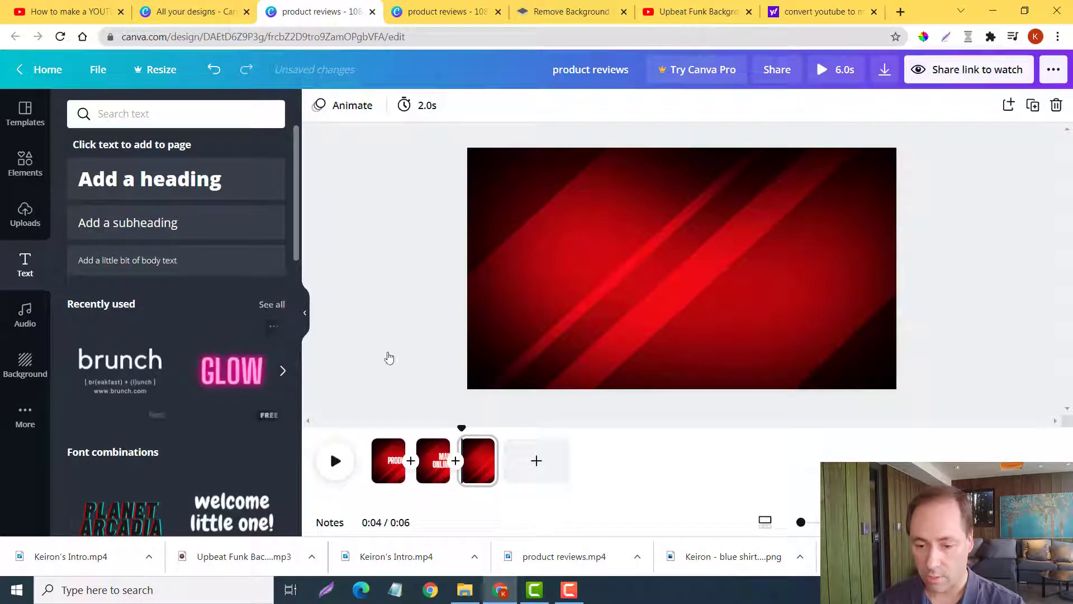
{"action": "right_click", "coordinate": [689, 290]}
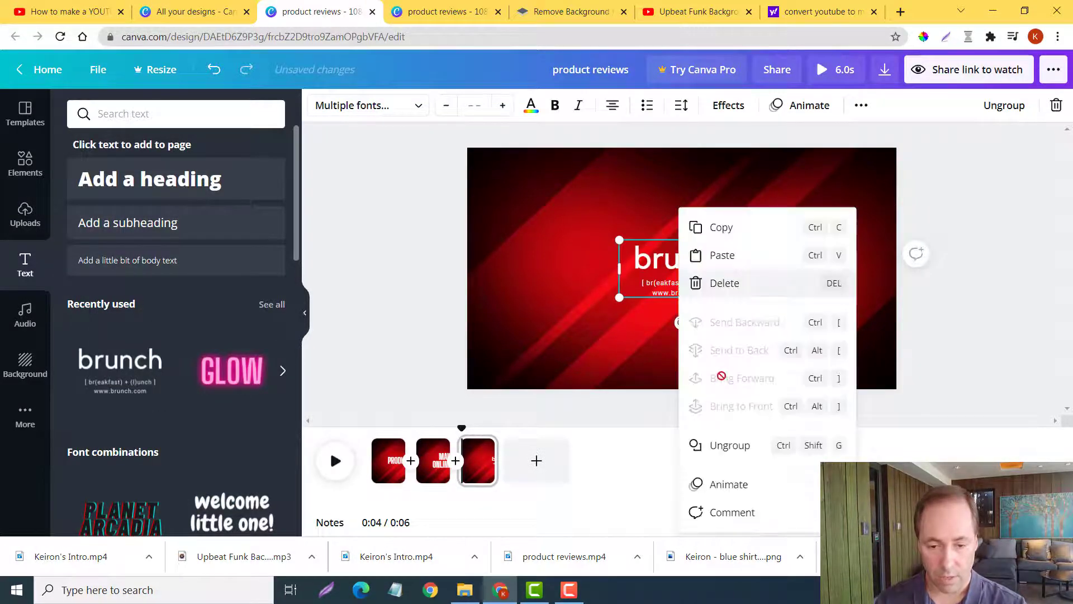
{"action": "left_click", "coordinate": [730, 446]}
{"action": "left_click", "coordinate": [663, 320]}
{"action": "left_click", "coordinate": [668, 291]}
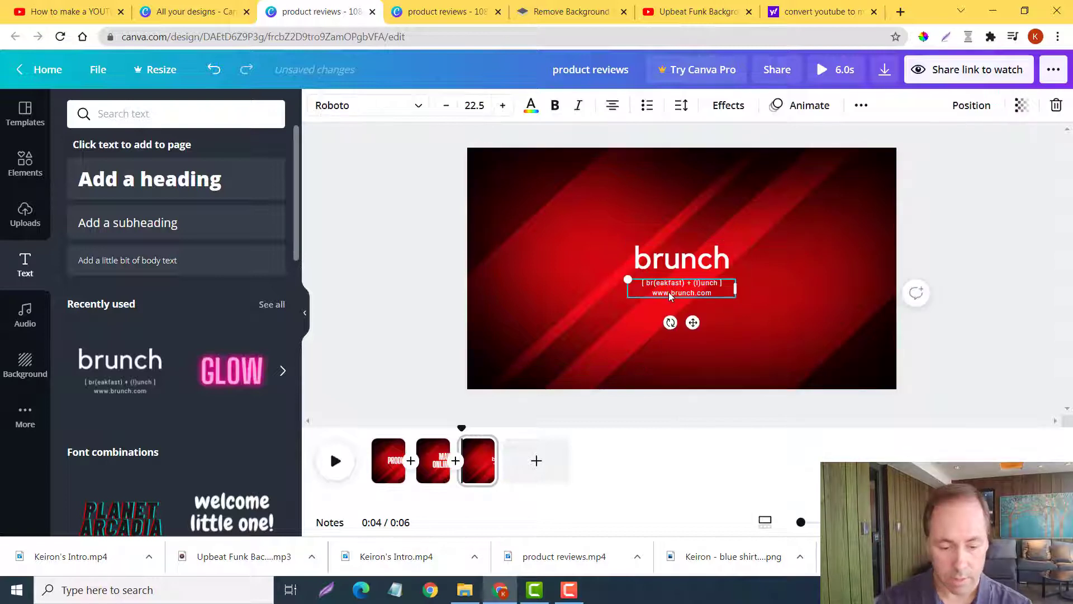
{"action": "key", "text": "Delete"}
- Replace the word "brunch" with the presenter's website address and widen the text box to fit it on one line
{"action": "double_click", "coordinate": [681, 260]}
{"action": "type", "text": "ke"}
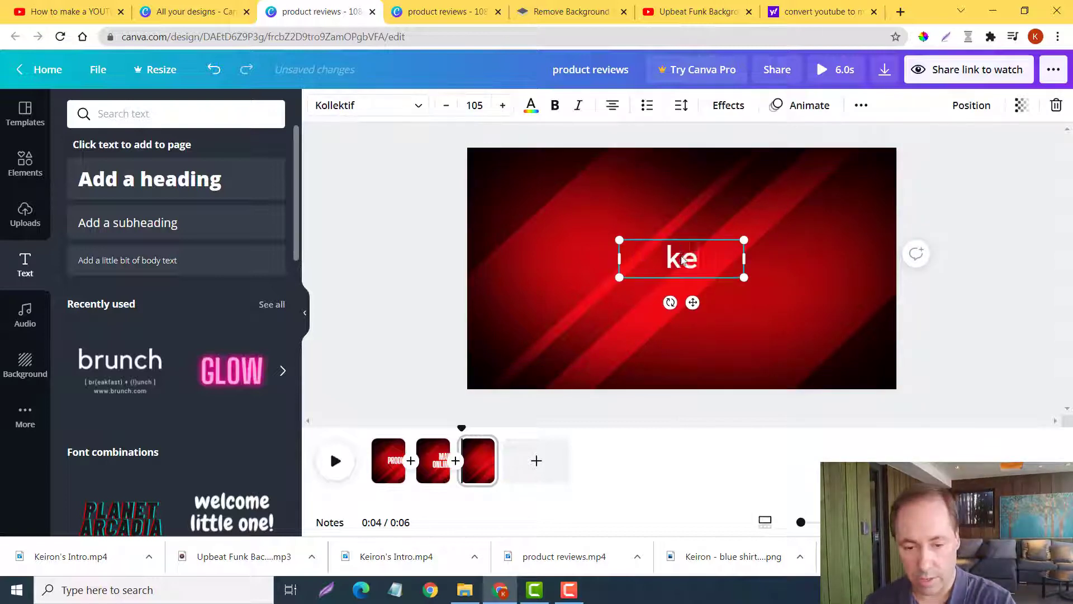
{"action": "type", "text": "ironghogg"}
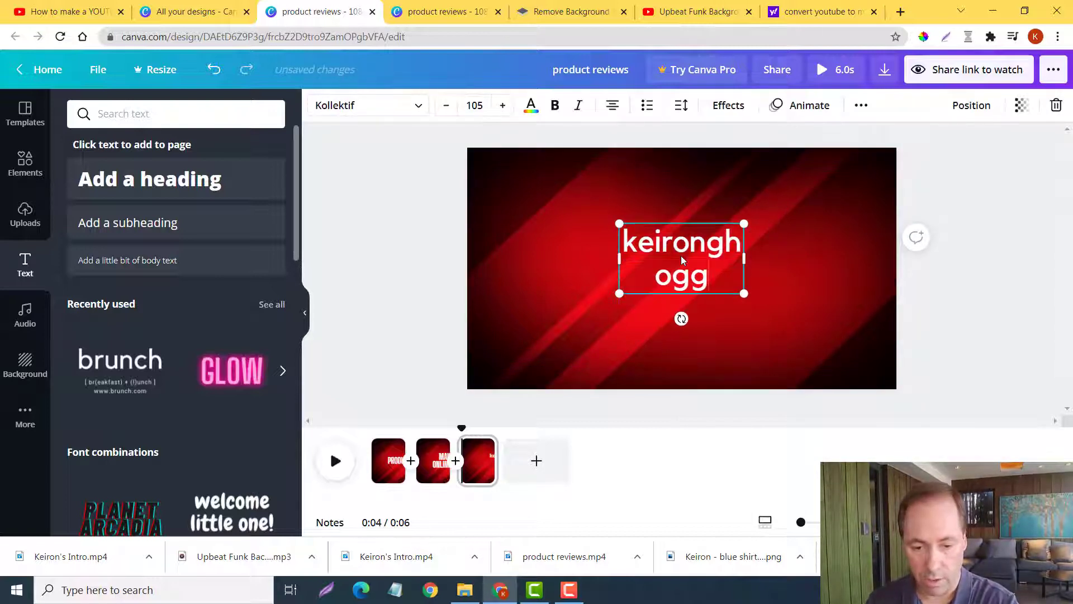
{"action": "type", "text": ".com"}
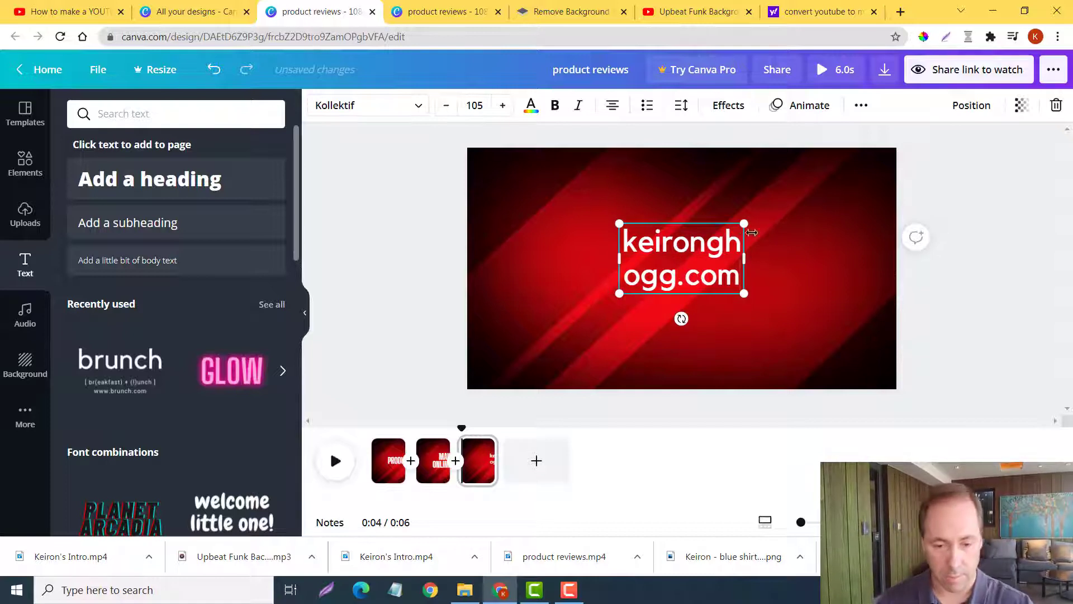
{"action": "left_click_drag", "start_coordinate": [765, 257], "coordinate": [863, 261]}
{"action": "left_click", "coordinate": [880, 260]}
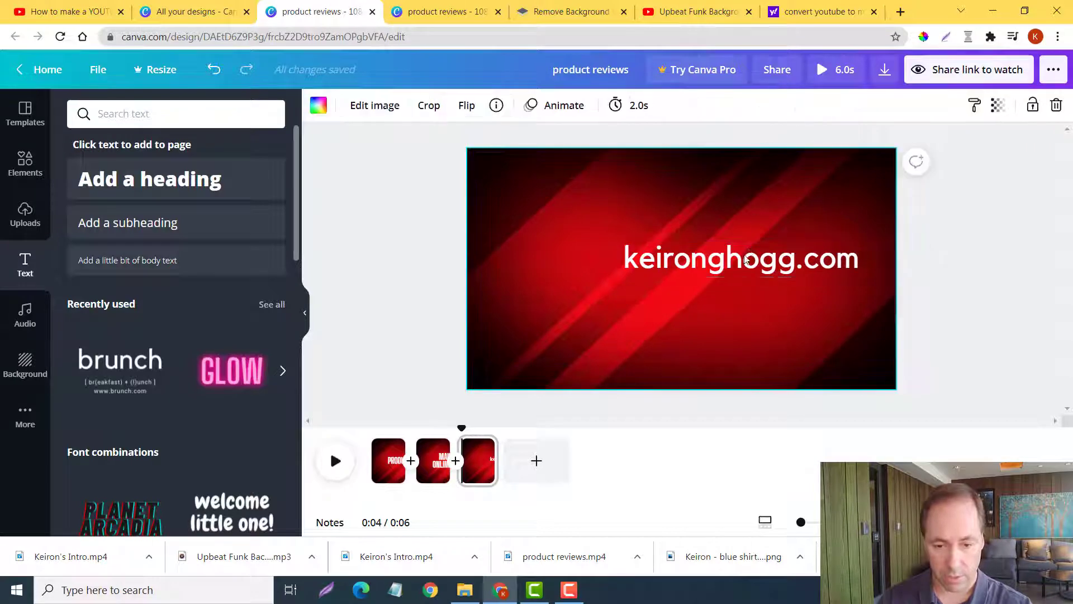
- Move the website text to the bottom centre of the page and colour its first letter "g" yellow
{"action": "left_click_drag", "start_coordinate": [739, 259], "coordinate": [658, 372]}
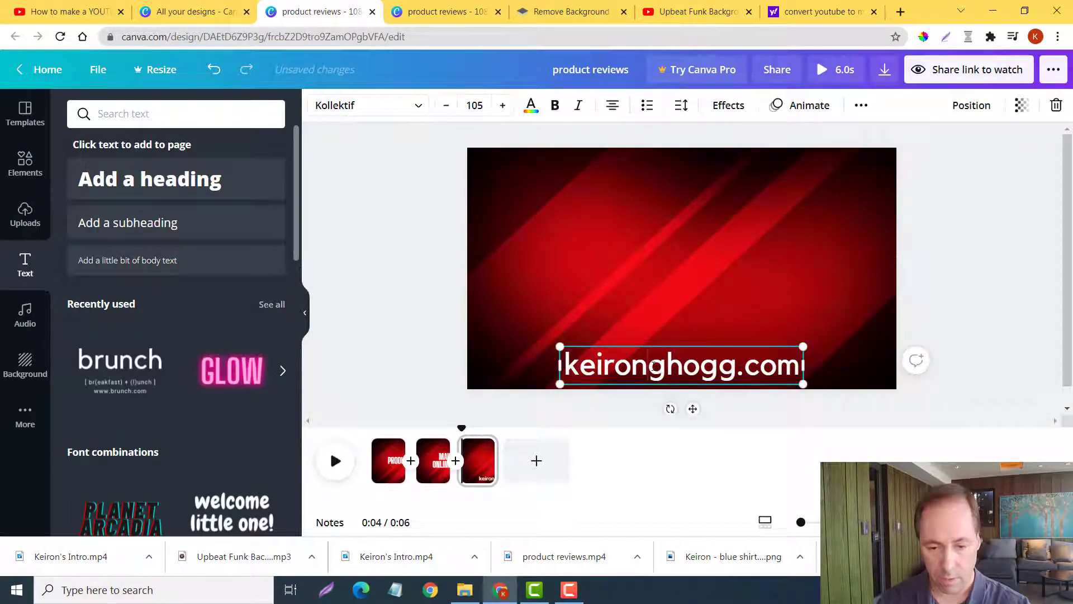
{"action": "left_click", "coordinate": [532, 106]}
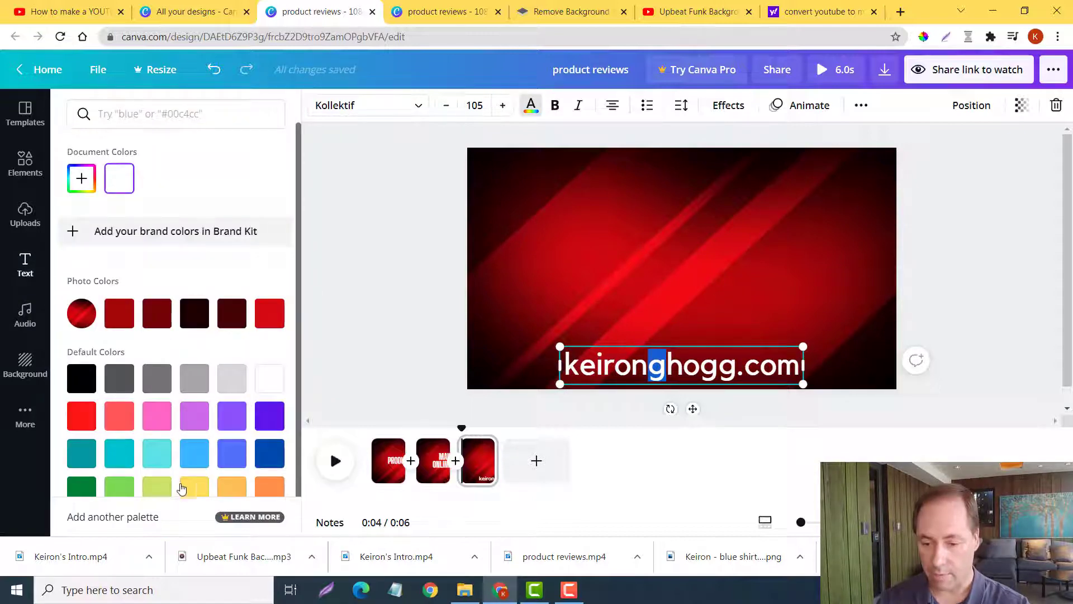
{"action": "left_click", "coordinate": [181, 489]}
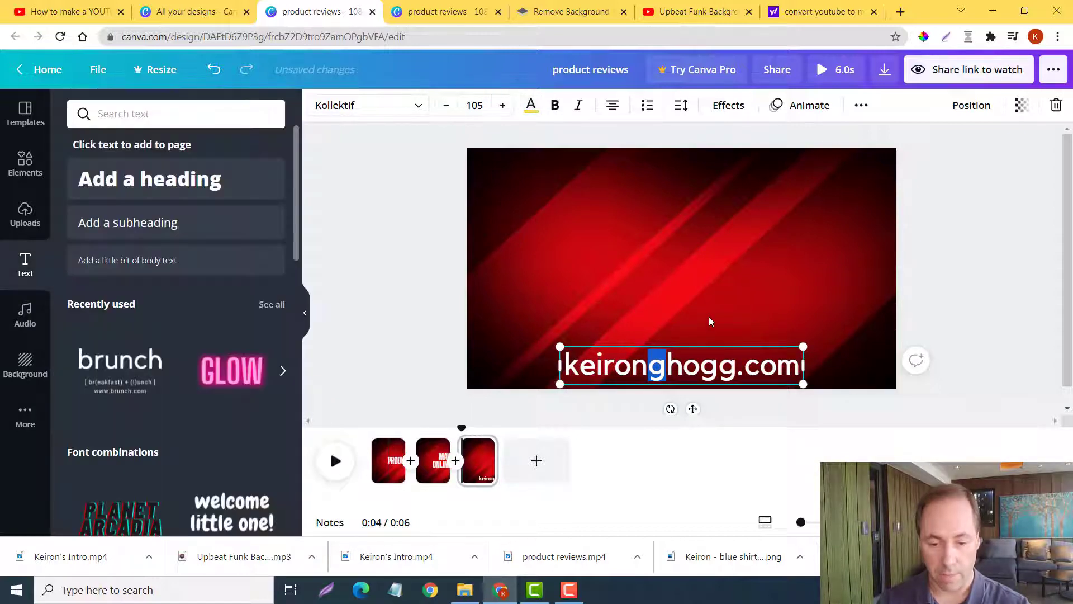
{"action": "left_click", "coordinate": [708, 318]}
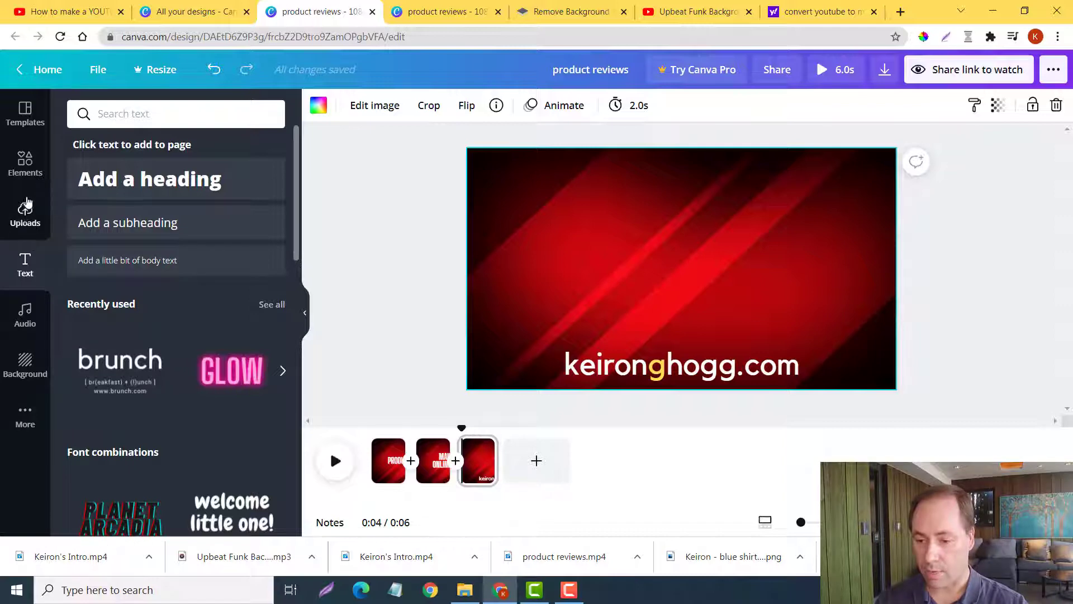
- Add a recently used circular photo frame to the centre of the third page
{"action": "left_click", "coordinate": [25, 164]}
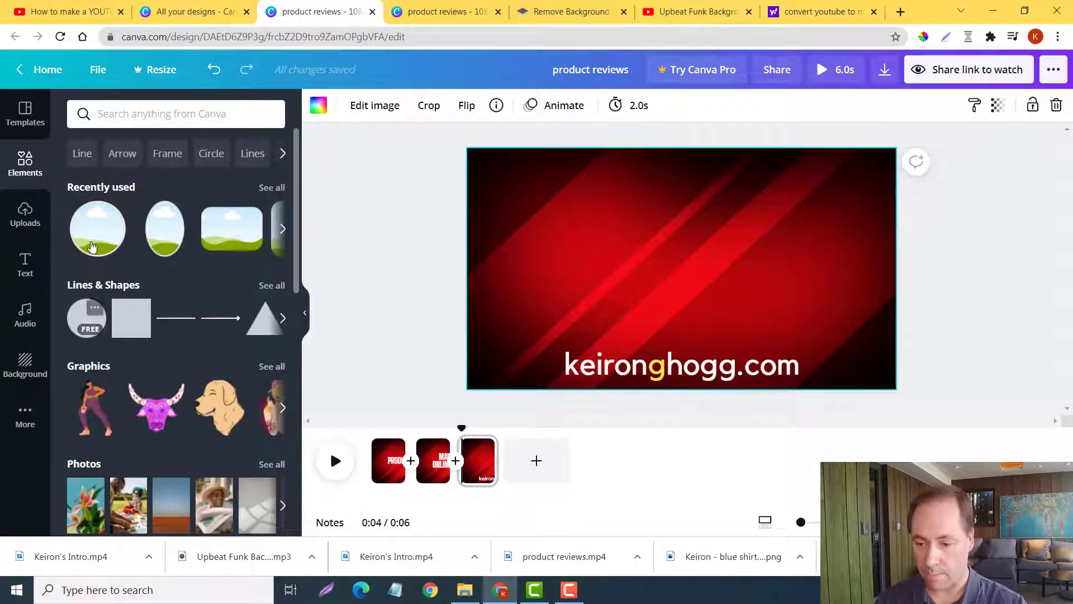
{"action": "scroll", "coordinate": [195, 229], "scroll_direction": "right", "scroll_amount": 3}
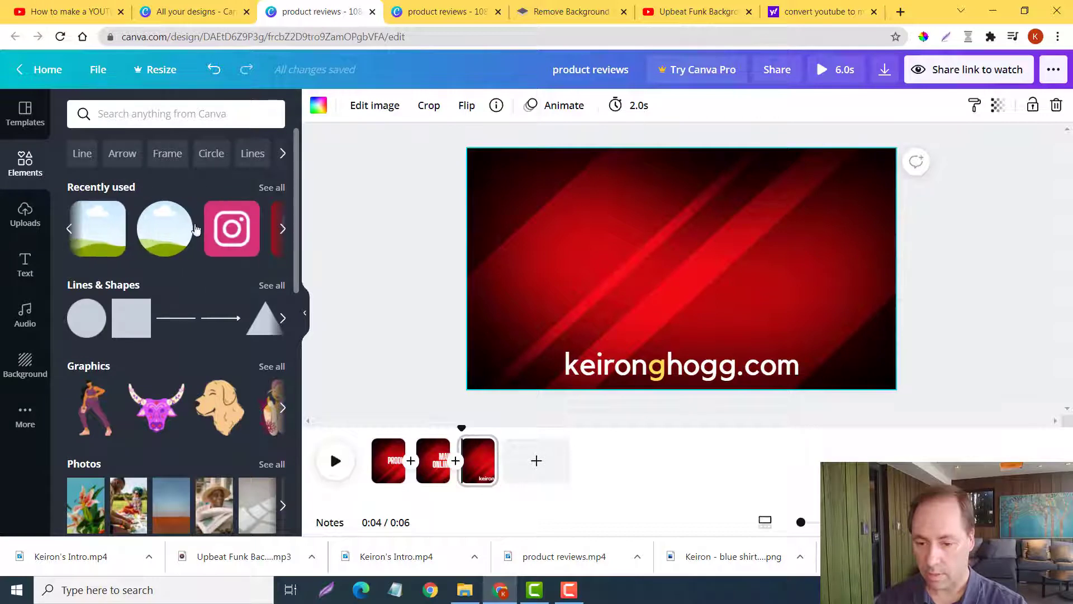
{"action": "left_click", "coordinate": [192, 229]}
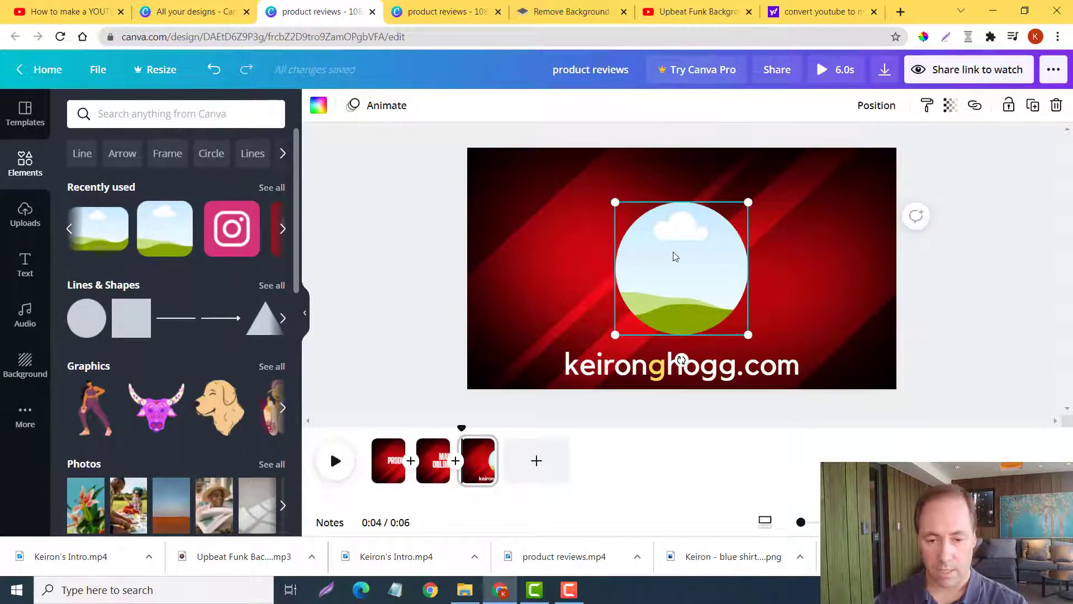
- Fill the circular frame with the uploaded thumbs-up portrait, showing head and shoulders, and move the website text up directly beneath it
{"action": "left_click", "coordinate": [25, 218]}
{"action": "left_click_drag", "start_coordinate": [106, 264], "coordinate": [585, 297]}
{"action": "left_click", "coordinate": [682, 304]}
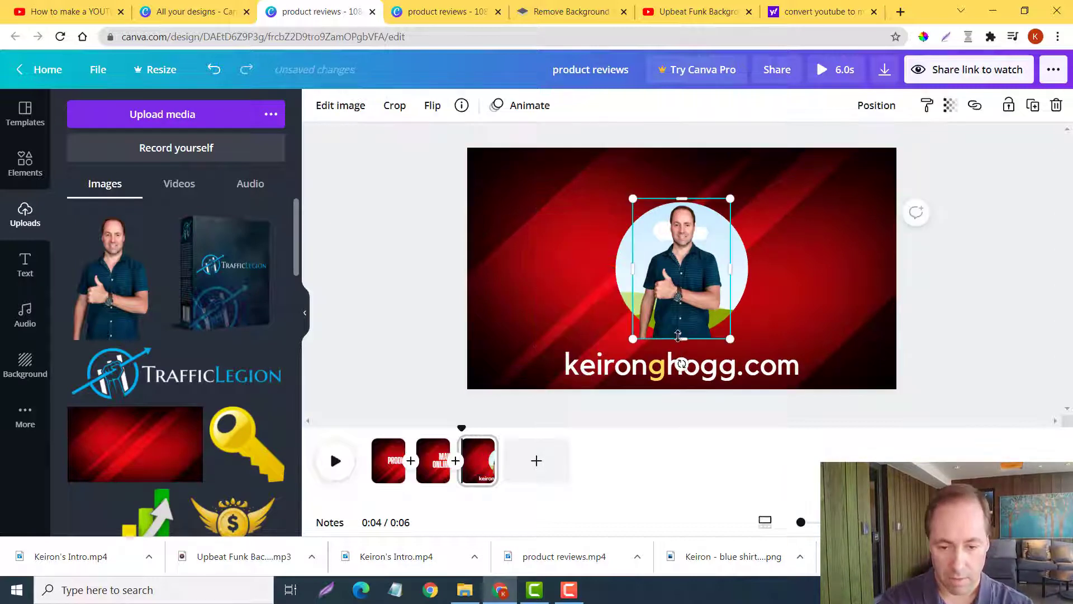
{"action": "left_click_drag", "start_coordinate": [685, 342], "coordinate": [677, 245]}
{"action": "left_click", "coordinate": [809, 265]}
{"action": "left_click_drag", "start_coordinate": [698, 347], "coordinate": [699, 311]}
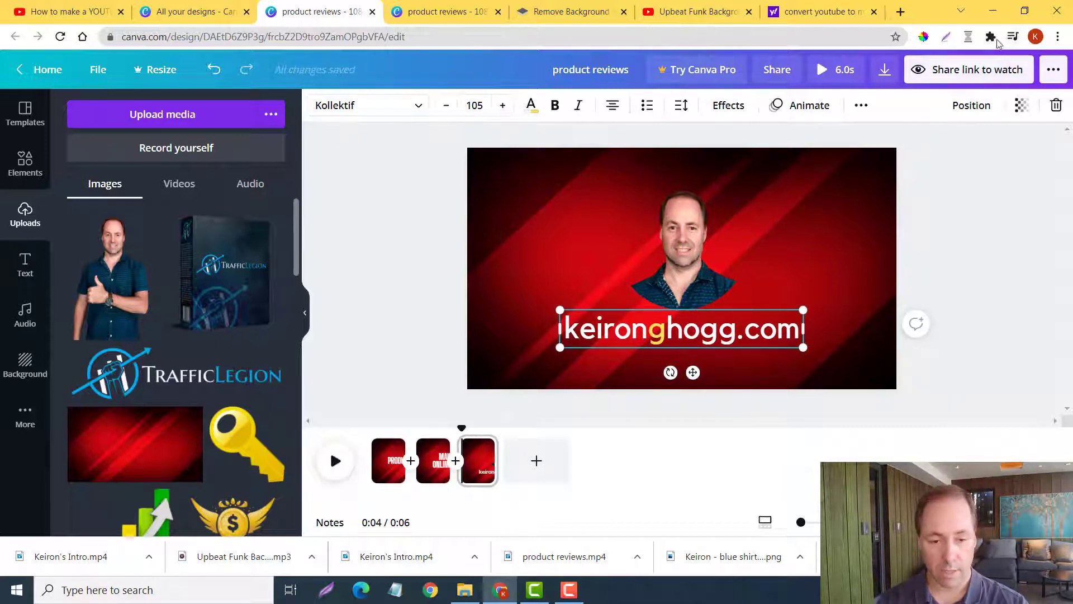
- Preview the three-page intro, return to the editor, and view the video download options without downloading
{"action": "left_click", "coordinate": [823, 69]}
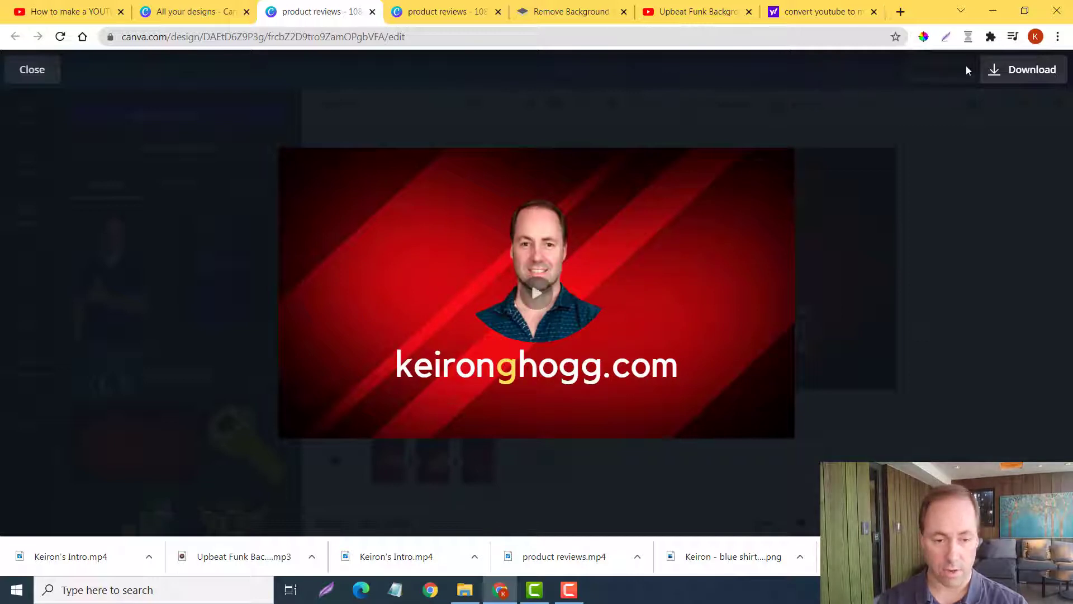
{"action": "left_click", "coordinate": [39, 73]}
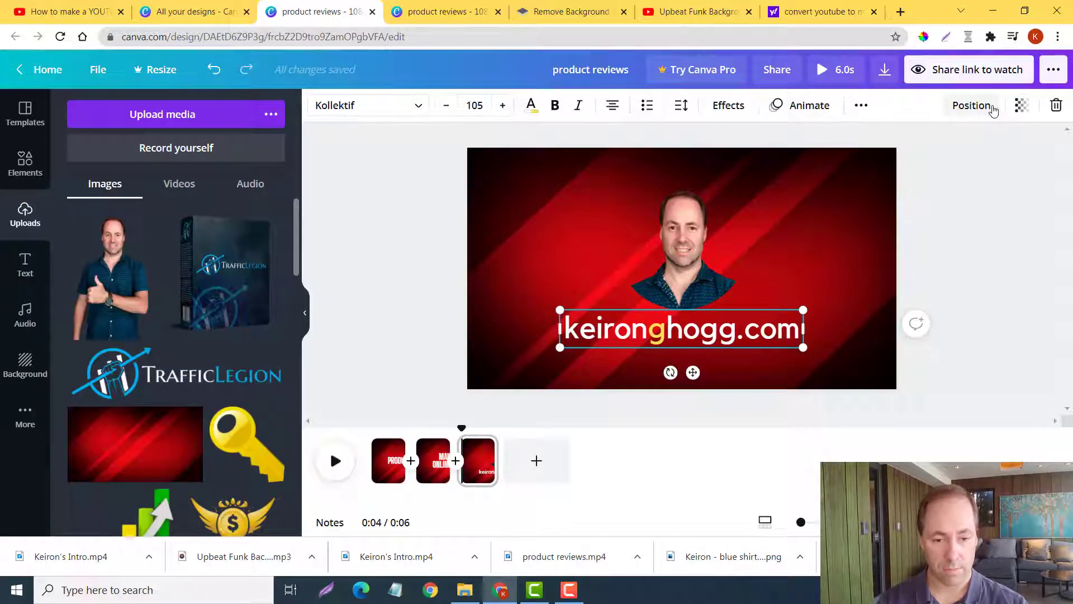
{"action": "left_click", "coordinate": [886, 71]}
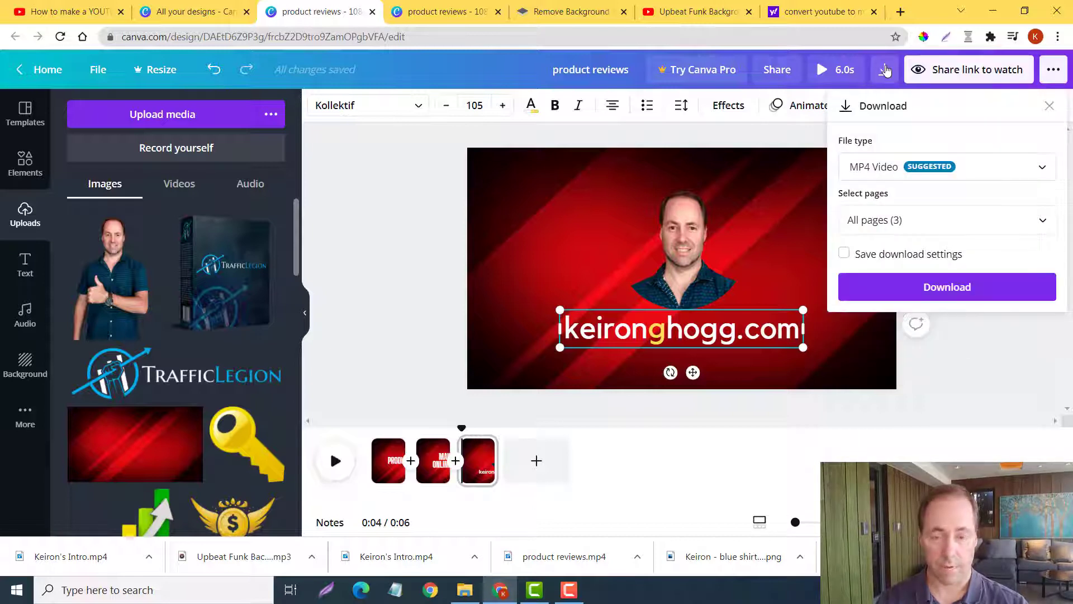
{"action": "left_click", "coordinate": [382, 308]}
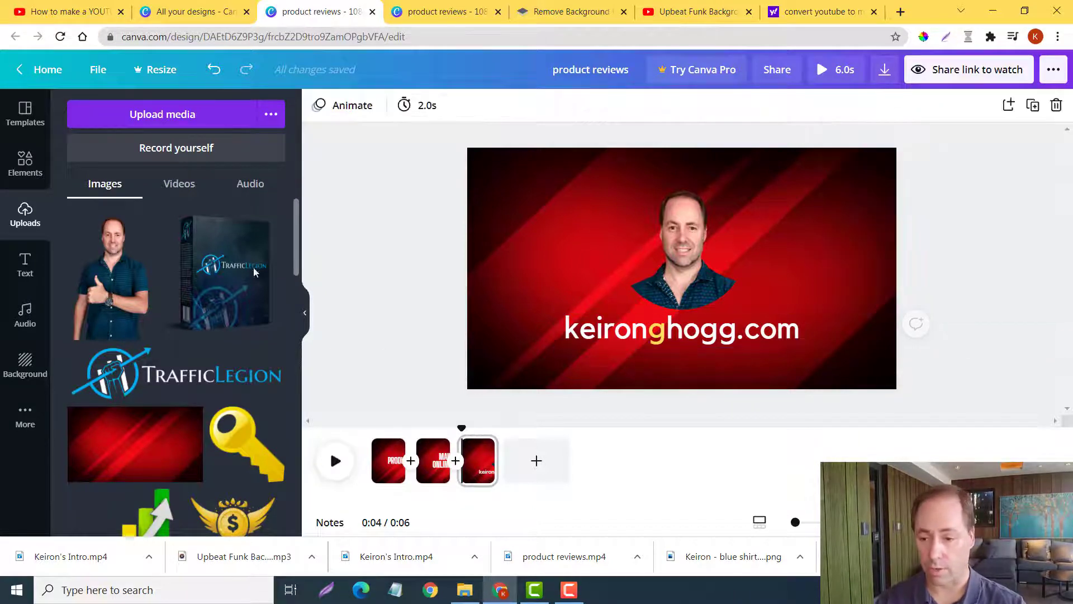
- Open the elements library and look through its suggested categories and recent searches
{"action": "left_click", "coordinate": [23, 163]}
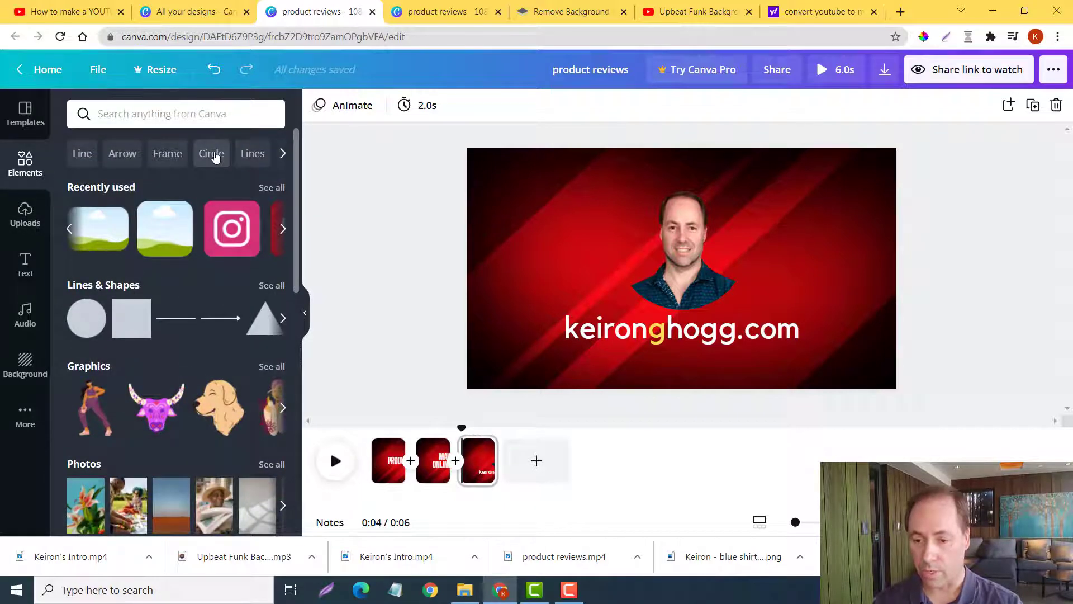
{"action": "left_click", "coordinate": [283, 154]}
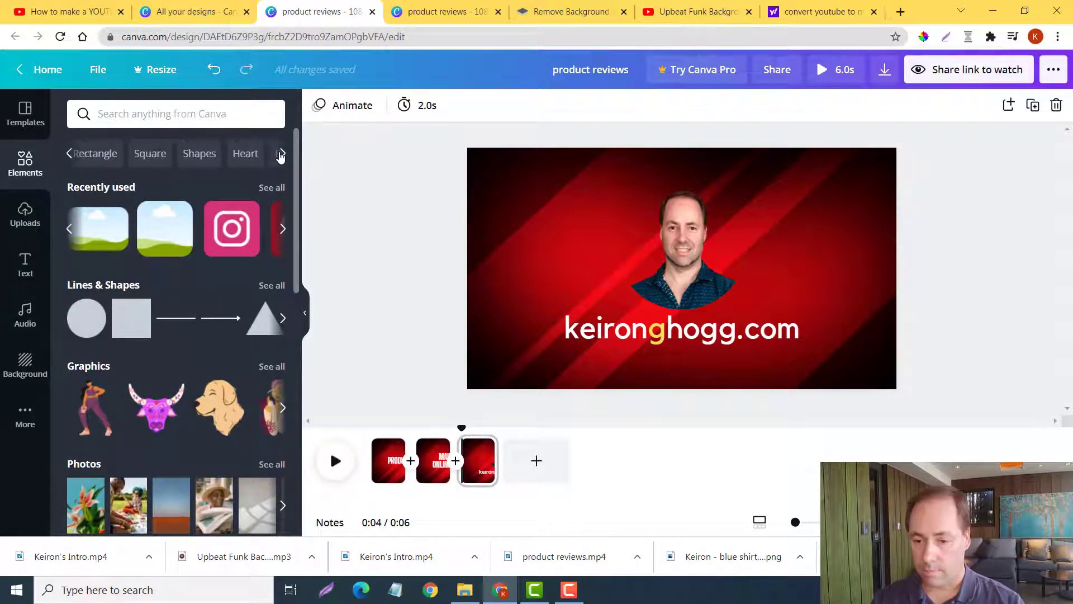
{"action": "left_click", "coordinate": [178, 110]}
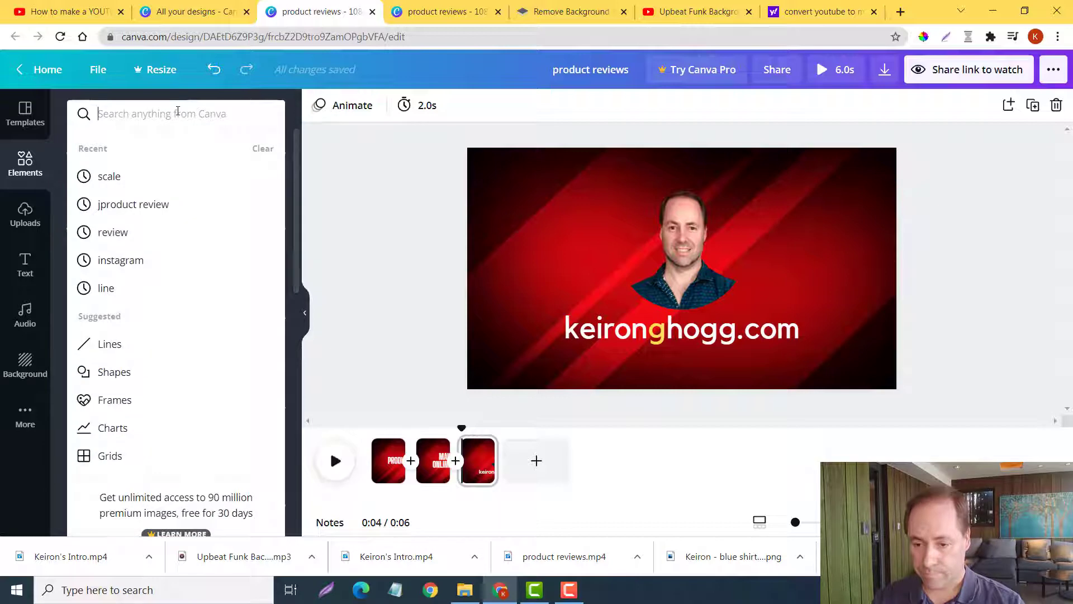
{"action": "left_click", "coordinate": [290, 111]}
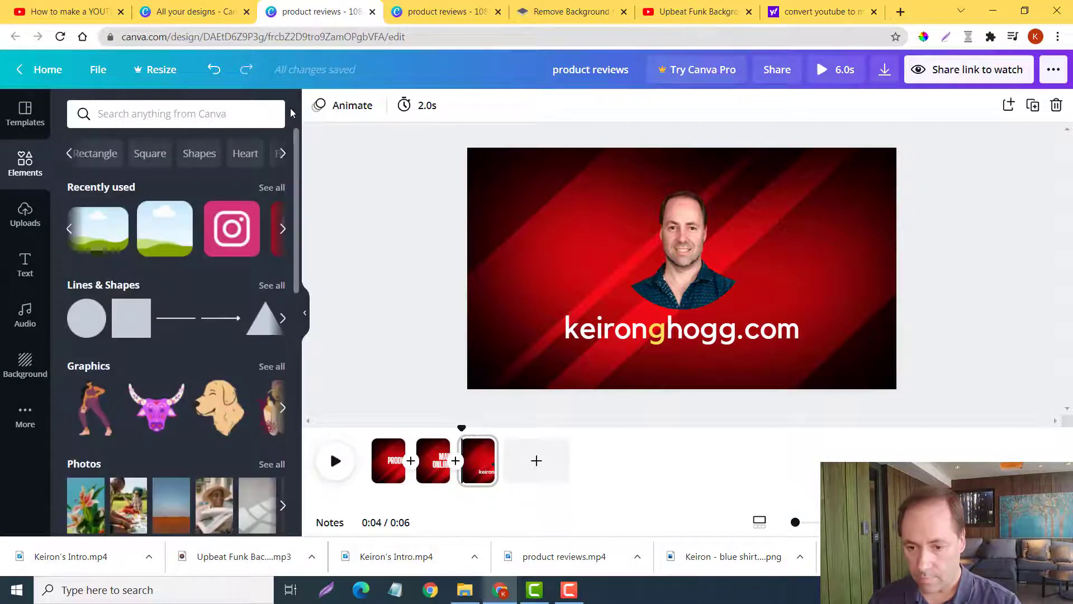
{"action": "left_click", "coordinate": [158, 115]}
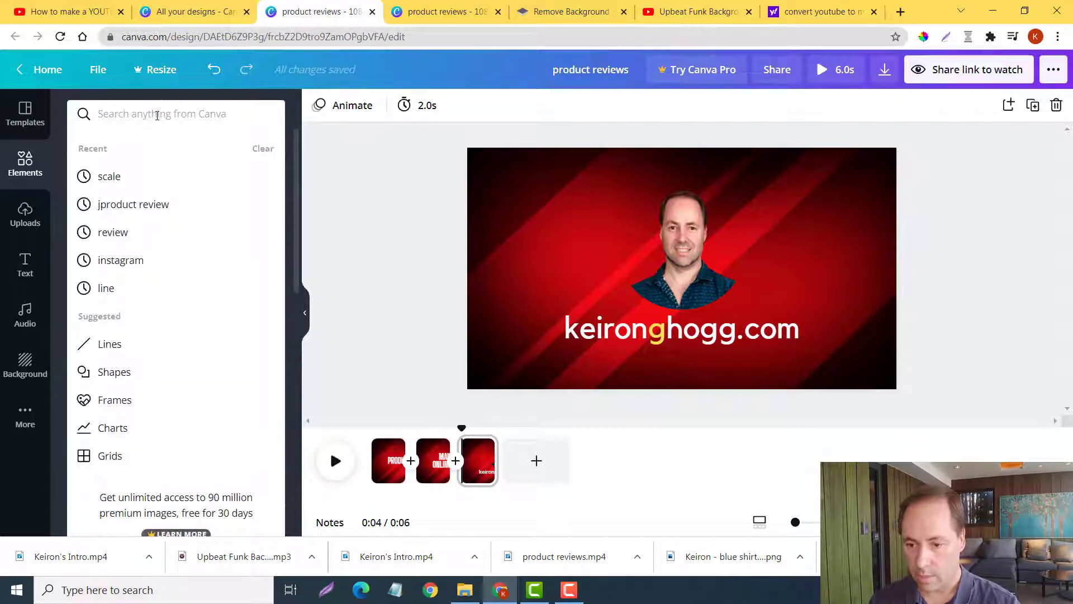
{"action": "left_click", "coordinate": [302, 224]}
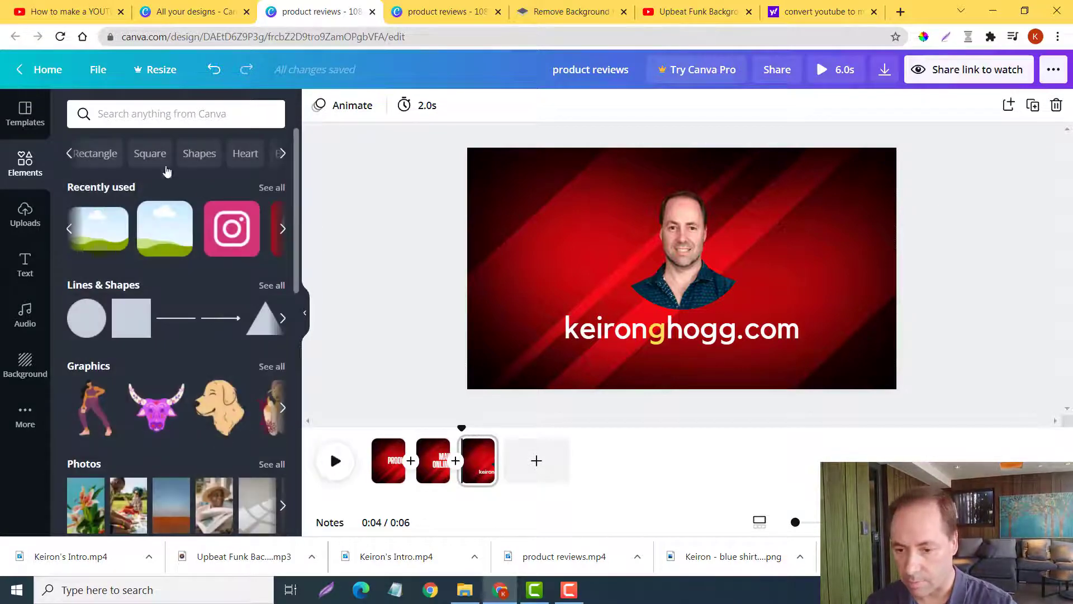
{"action": "left_click", "coordinate": [71, 154]}
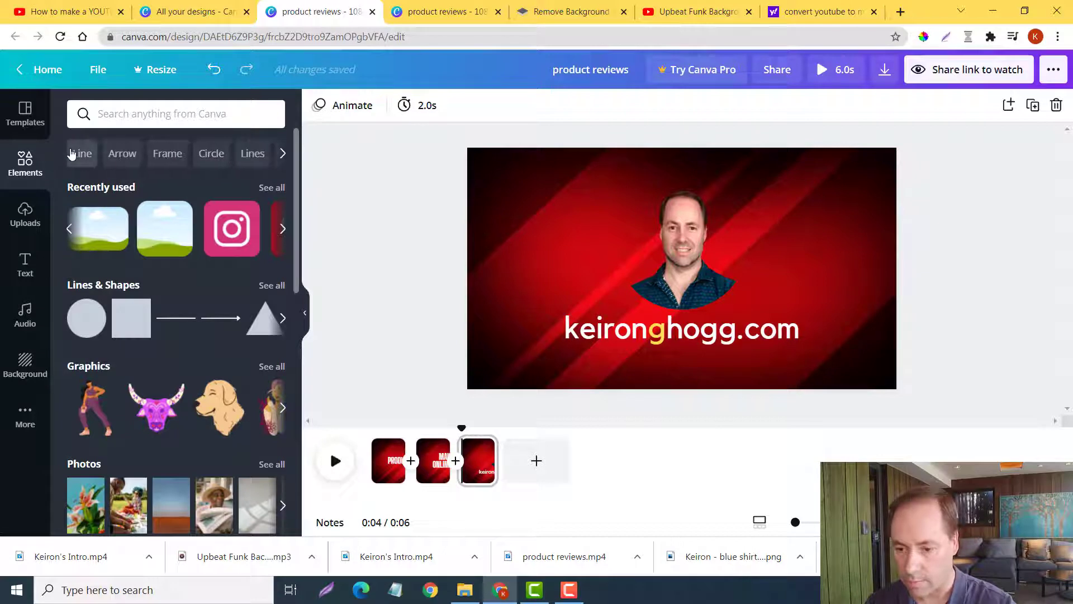
- Find animated Line graphics and add the white radiating strokes and the looping arrow to the third page
{"action": "left_click", "coordinate": [81, 153]}
{"action": "left_click", "coordinate": [170, 148]}
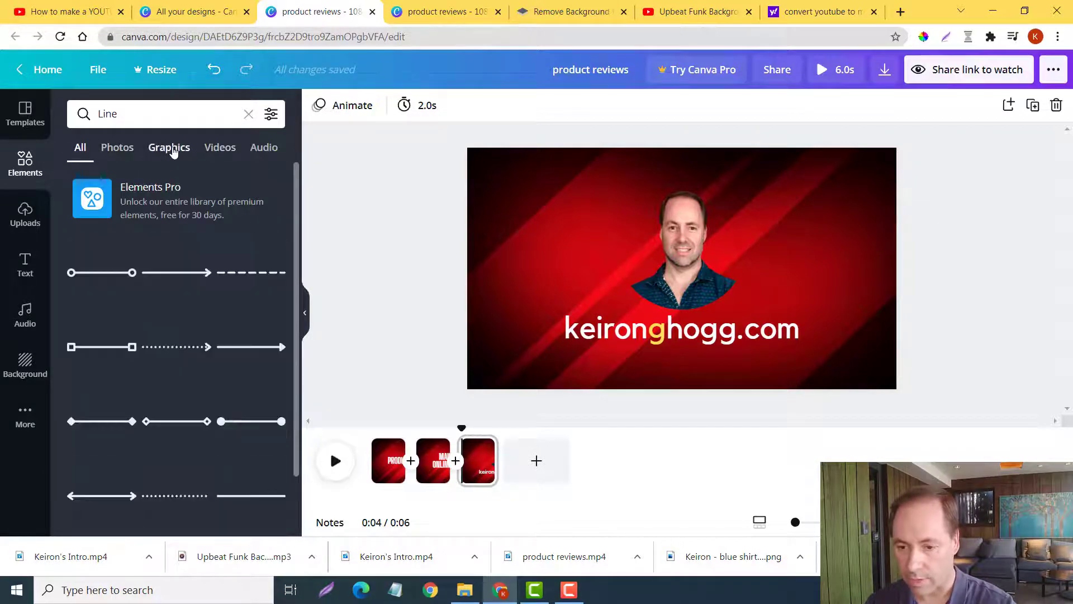
{"action": "scroll", "coordinate": [210, 249], "scroll_direction": "down", "scroll_amount": 2}
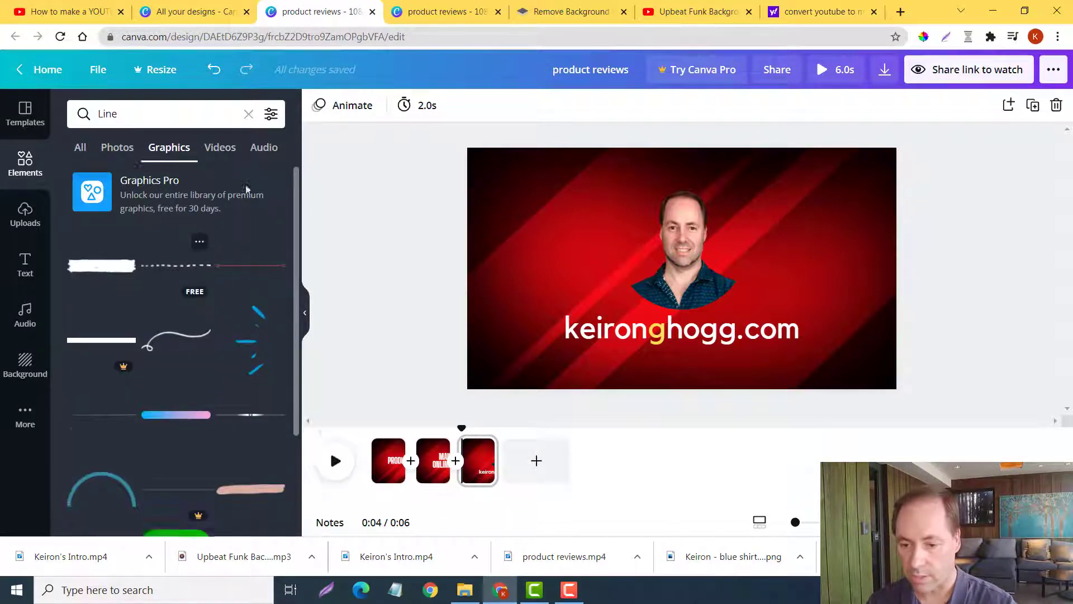
{"action": "left_click", "coordinate": [269, 114]}
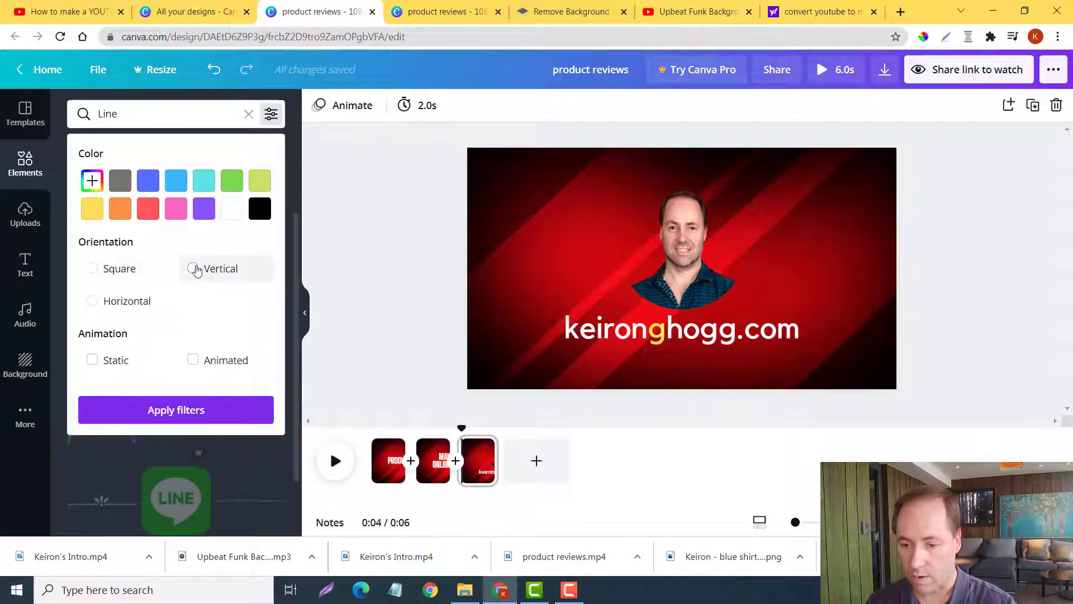
{"action": "left_click", "coordinate": [193, 360]}
{"action": "left_click", "coordinate": [174, 410]}
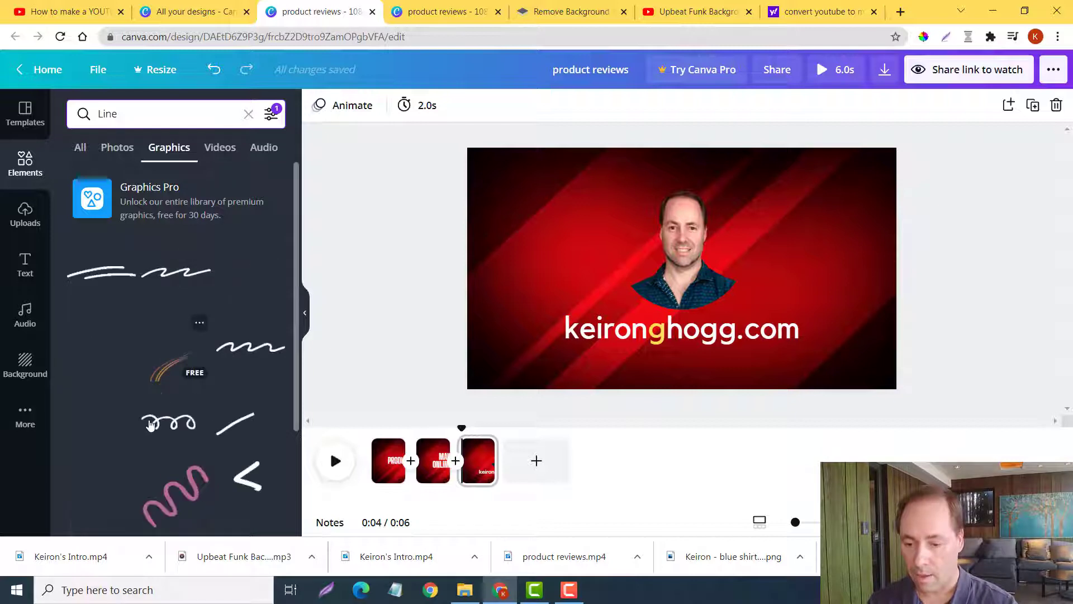
{"action": "left_click", "coordinate": [102, 350]}
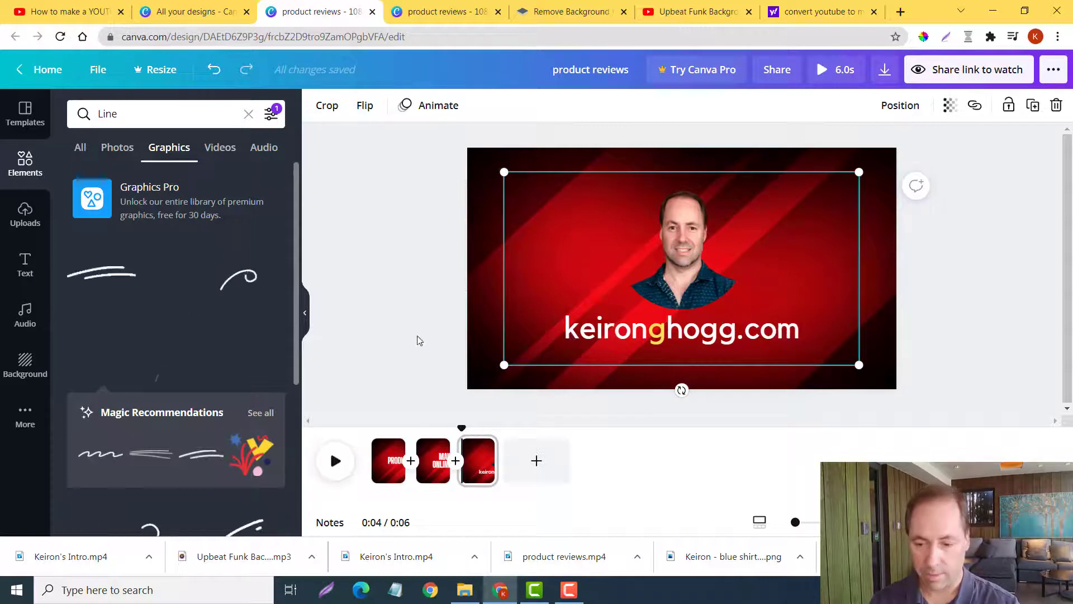
{"action": "left_click", "coordinate": [239, 277]}
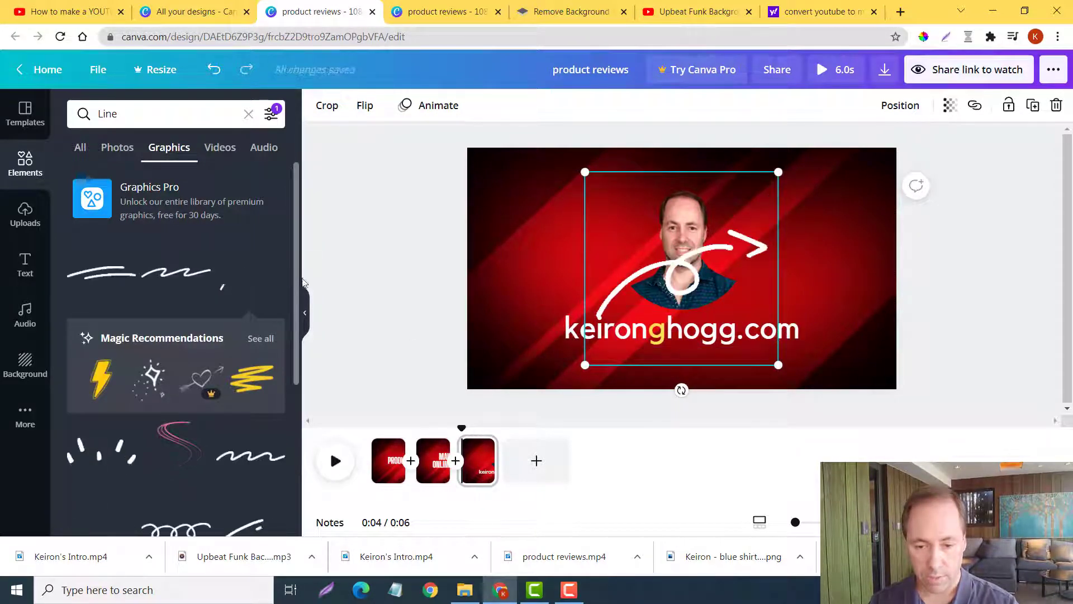
- Look through the Line results for graphics, videos, photos and audio tracks
{"action": "scroll", "coordinate": [184, 290], "scroll_direction": "down", "scroll_amount": 5}
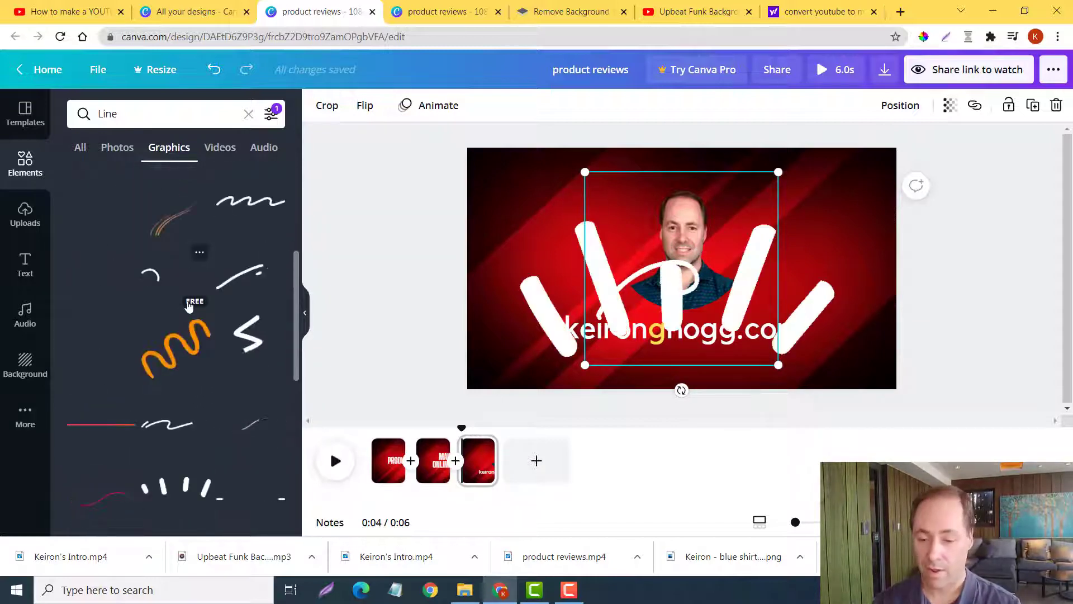
{"action": "scroll", "coordinate": [188, 304], "scroll_direction": "down", "scroll_amount": 5}
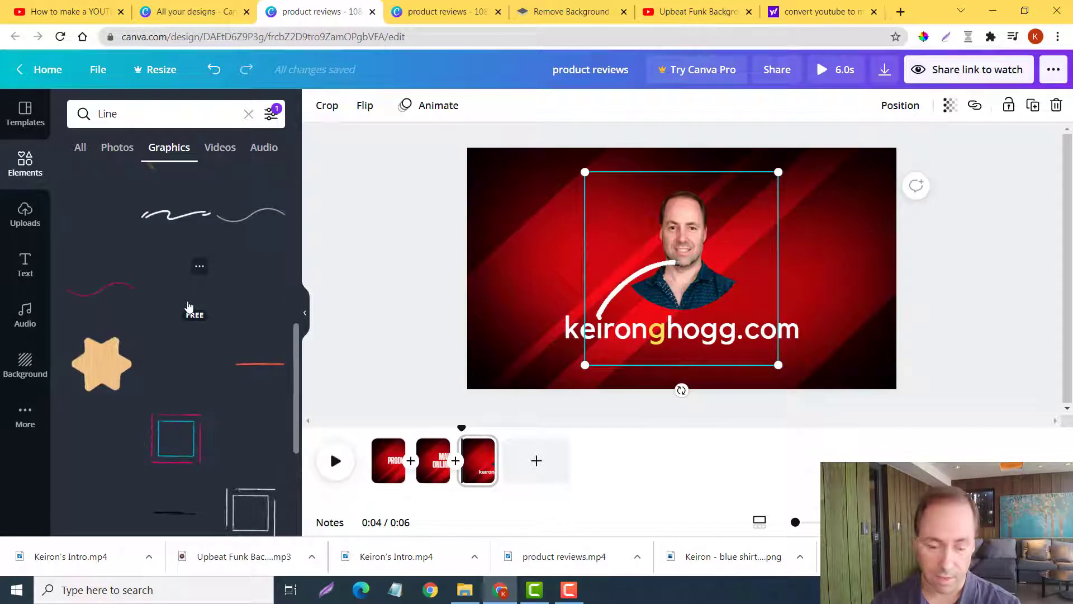
{"action": "scroll", "coordinate": [189, 305], "scroll_direction": "up", "scroll_amount": 10}
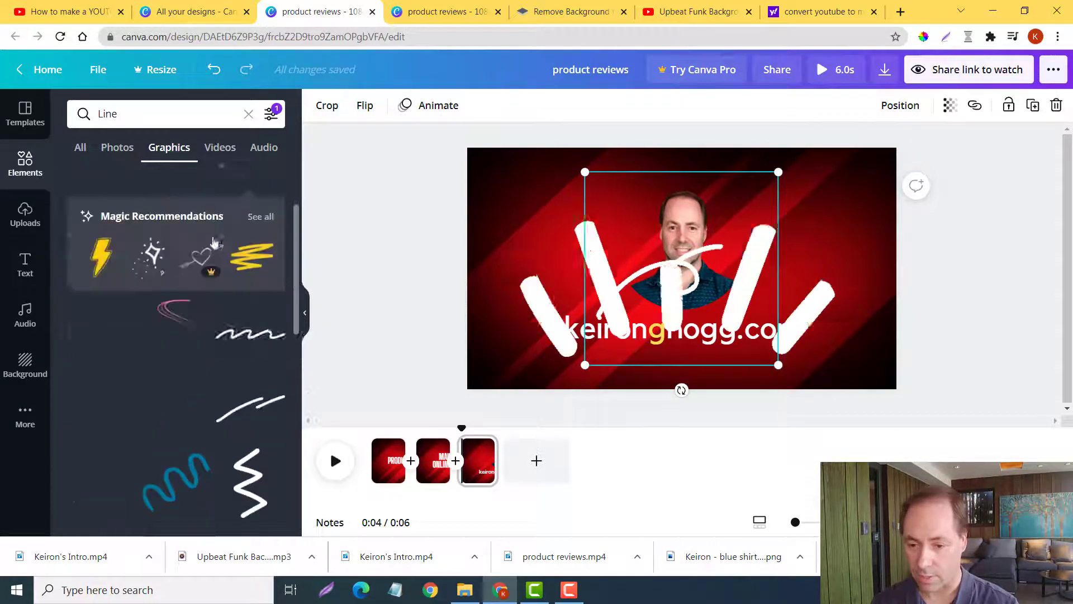
{"action": "left_click", "coordinate": [221, 148]}
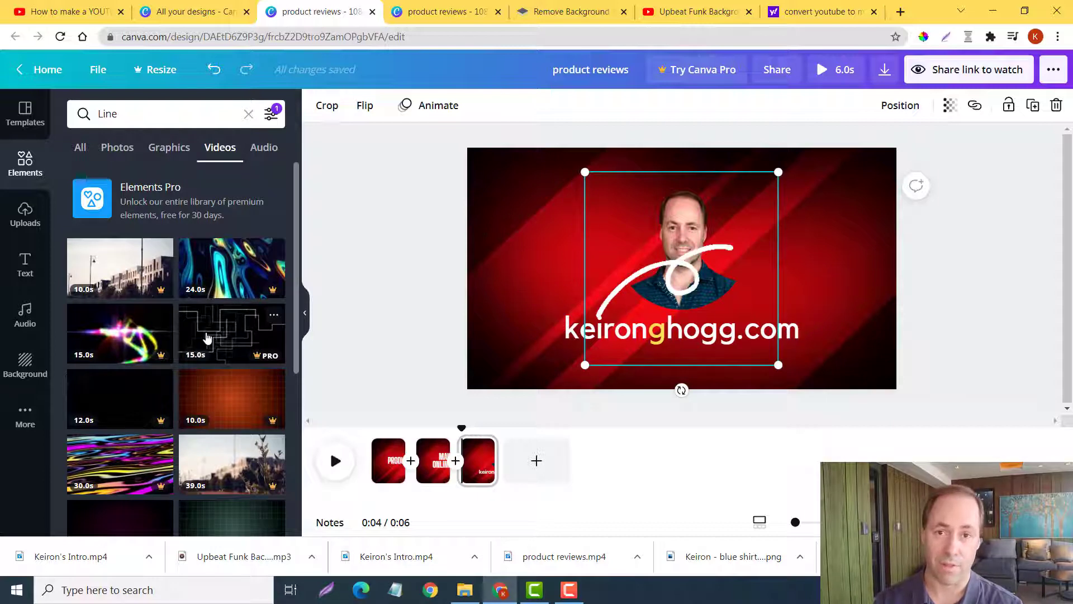
{"action": "left_click", "coordinate": [119, 148]}
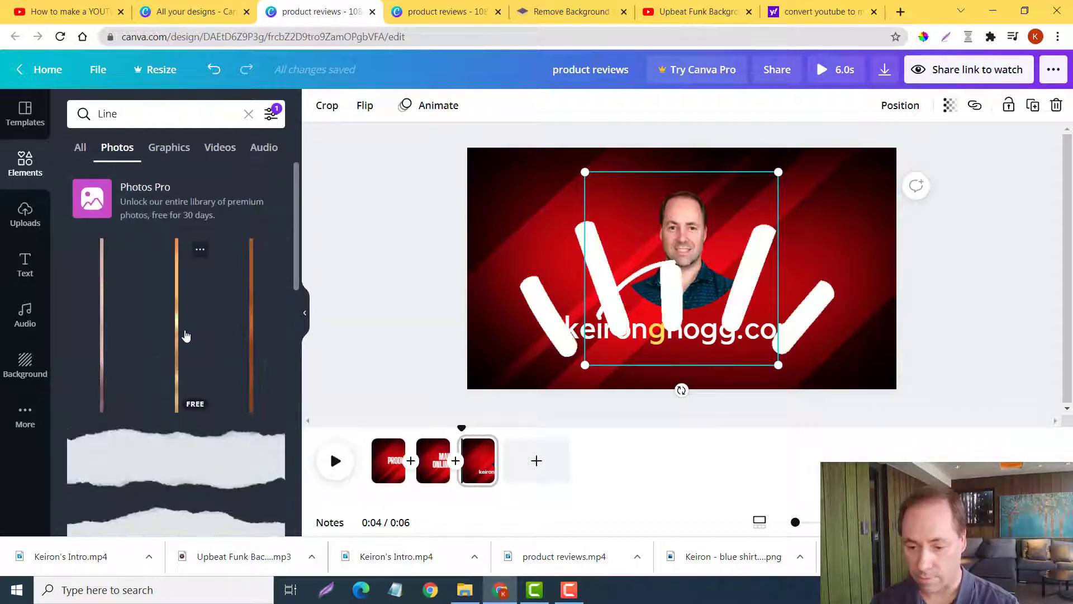
{"action": "scroll", "coordinate": [213, 247], "scroll_direction": "down", "scroll_amount": 4}
{"action": "scroll", "coordinate": [240, 196], "scroll_direction": "up", "scroll_amount": 4}
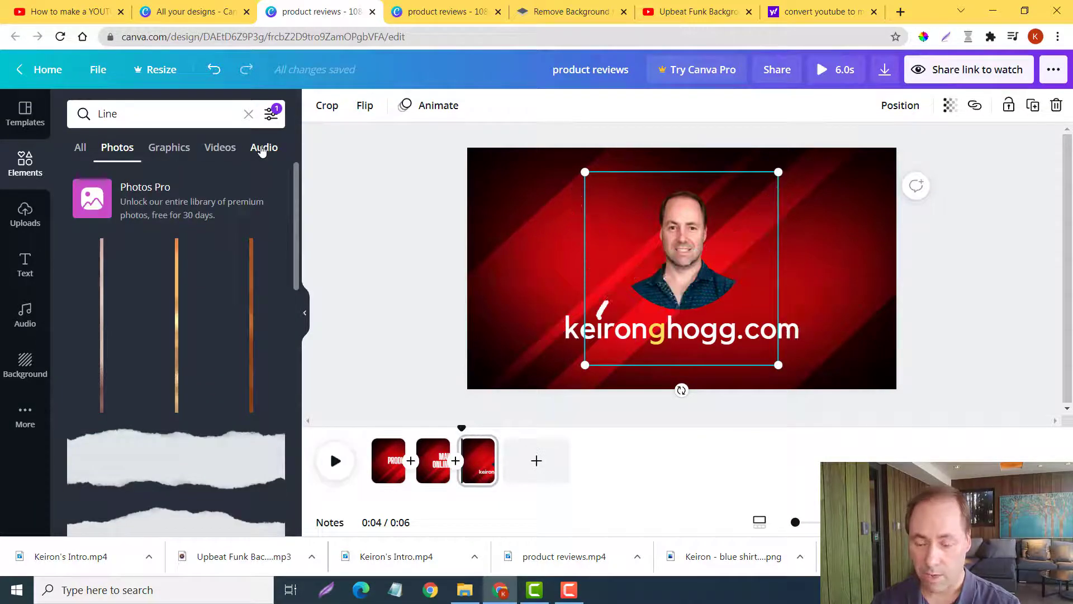
{"action": "left_click", "coordinate": [263, 148]}
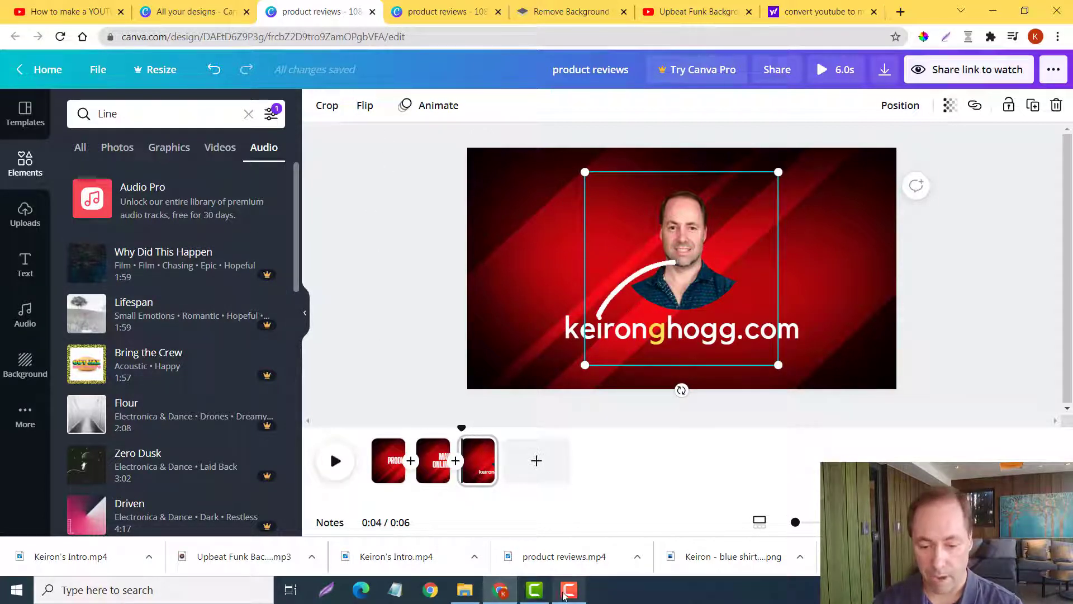
- Switch to File Explorer, play the finished video intro MP4, and minimise the player once it has been viewed
{"action": "mouse_move", "coordinate": [533, 597]}
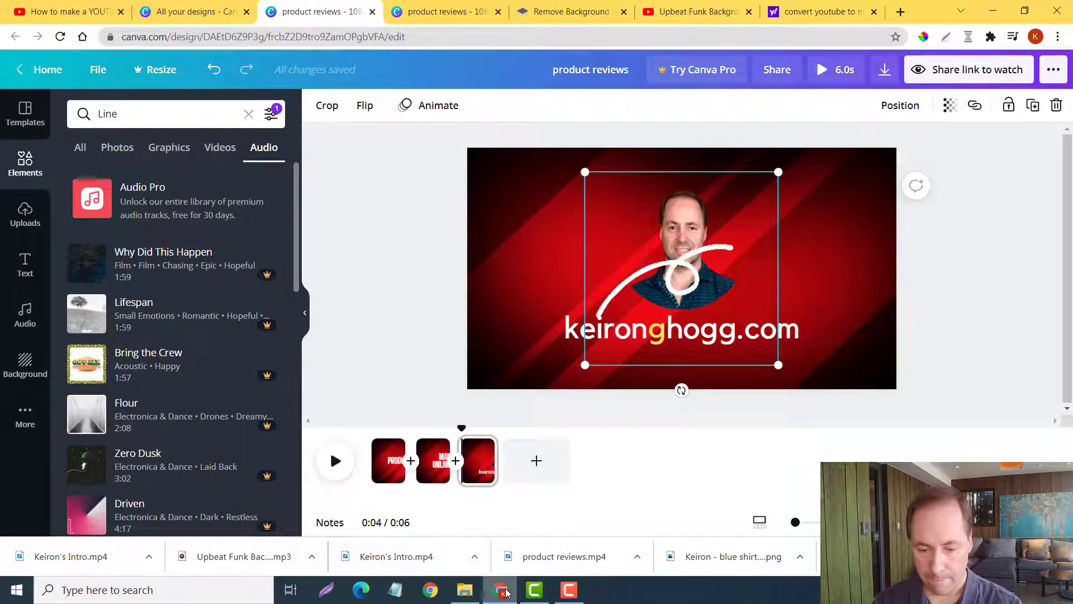
{"action": "left_click", "coordinate": [465, 594]}
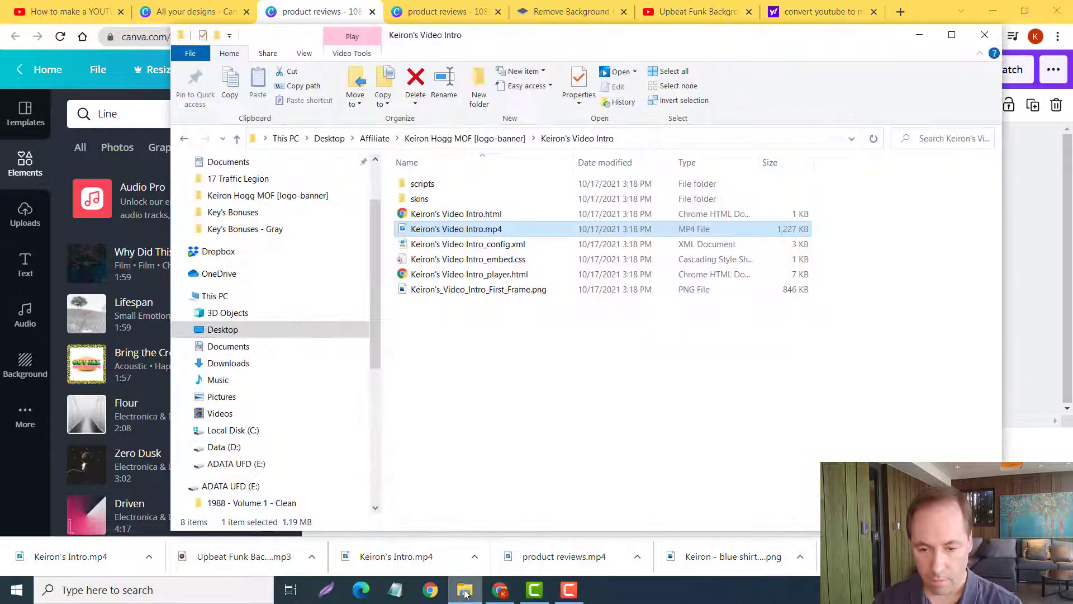
{"action": "double_click", "coordinate": [488, 231]}
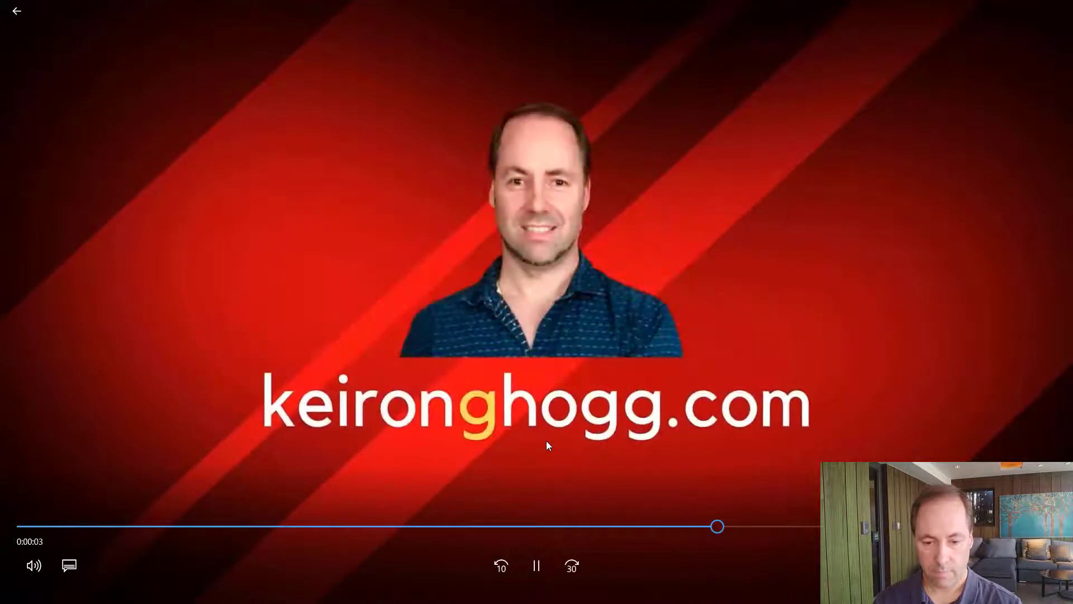
{"action": "double_click", "coordinate": [891, 448]}
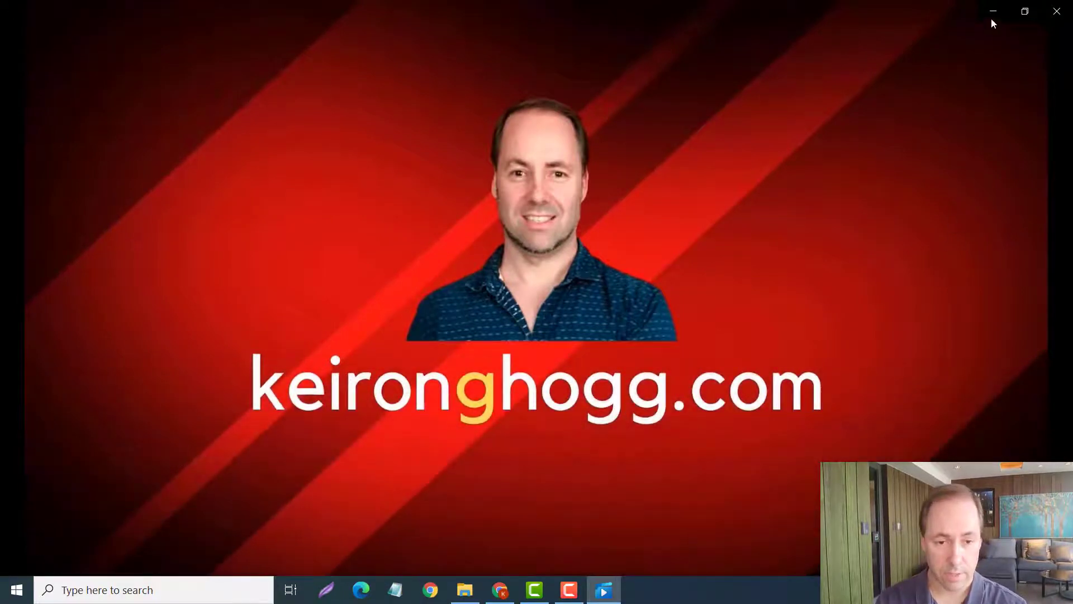
{"action": "left_click", "coordinate": [992, 13]}
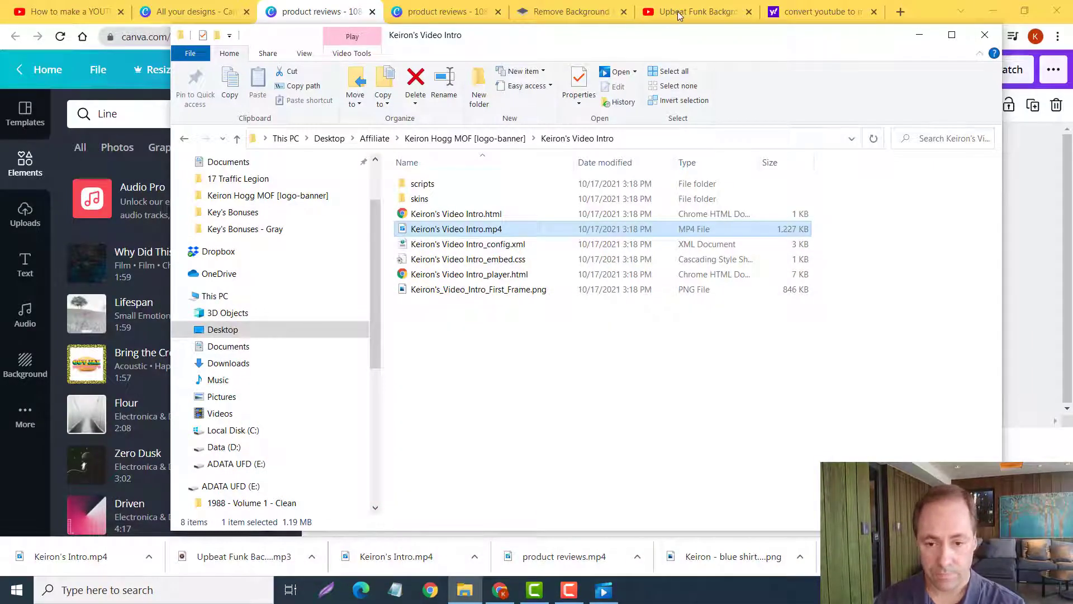
- Switch to the YouTube video "Upbeat Funk Background Music For Video" and play its opening seconds from the start
{"action": "left_click", "coordinate": [679, 15]}
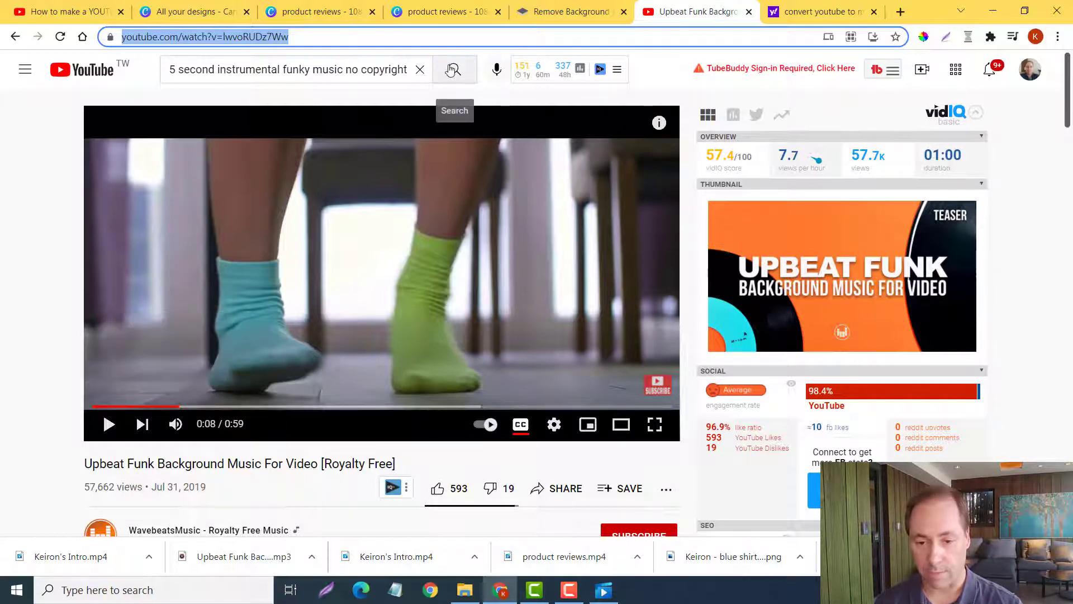
{"action": "left_click", "coordinate": [95, 406]}
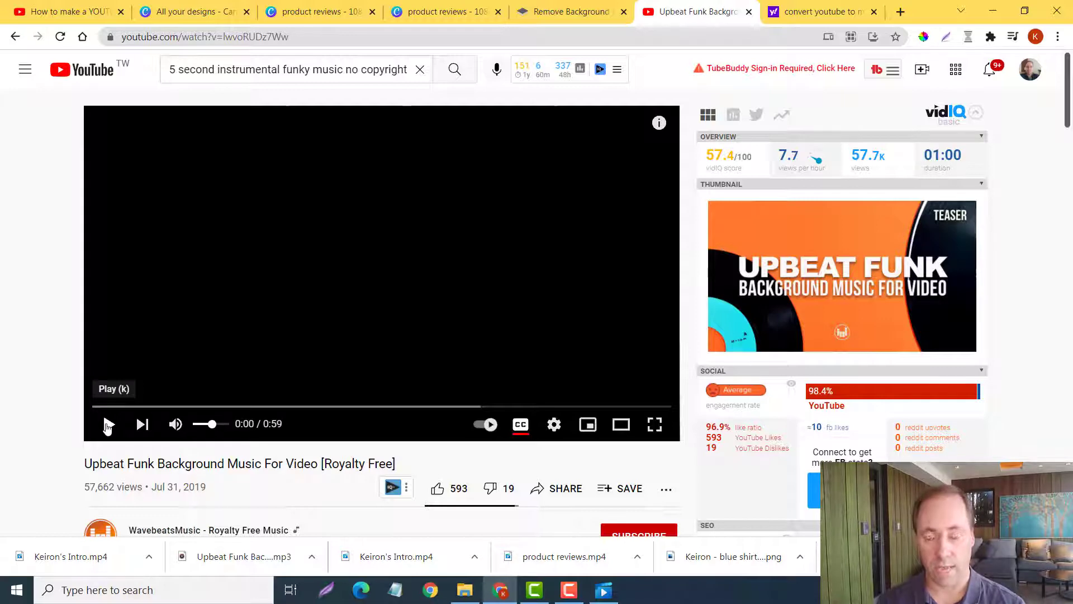
{"action": "left_click", "coordinate": [109, 426]}
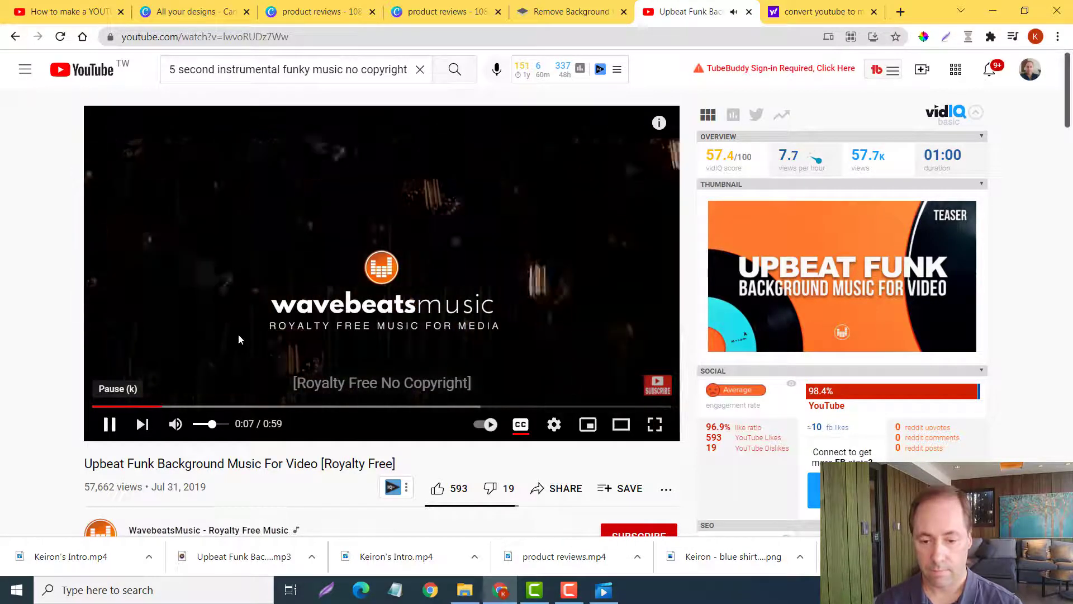
{"action": "left_click", "coordinate": [316, 309]}
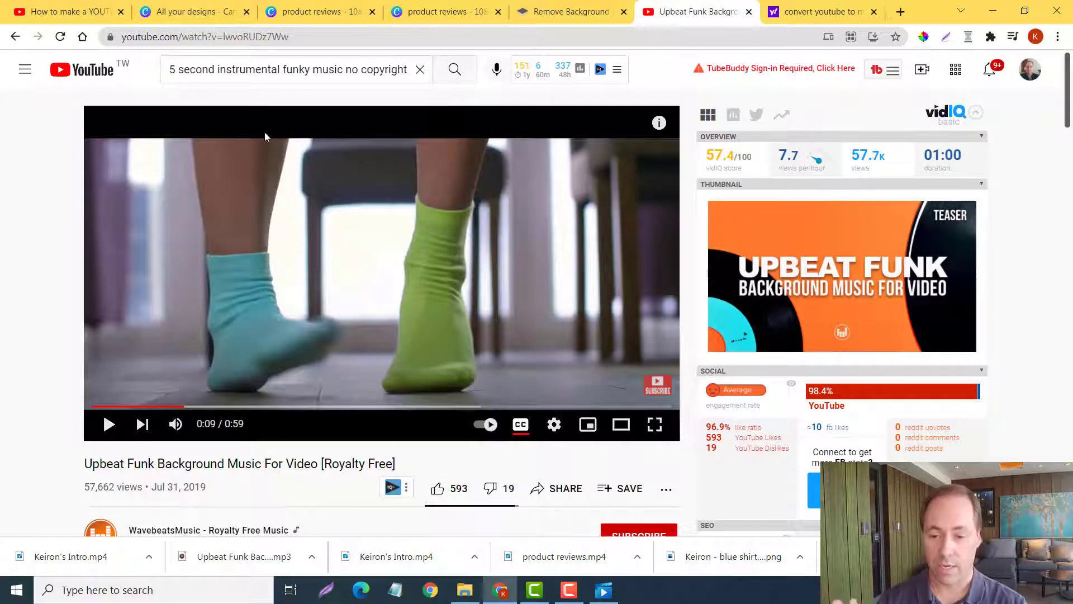
- Search YouTube for "5 second instrumental funky music no copyright" and filter the results to Creative Commons
{"action": "left_click", "coordinate": [289, 37]}
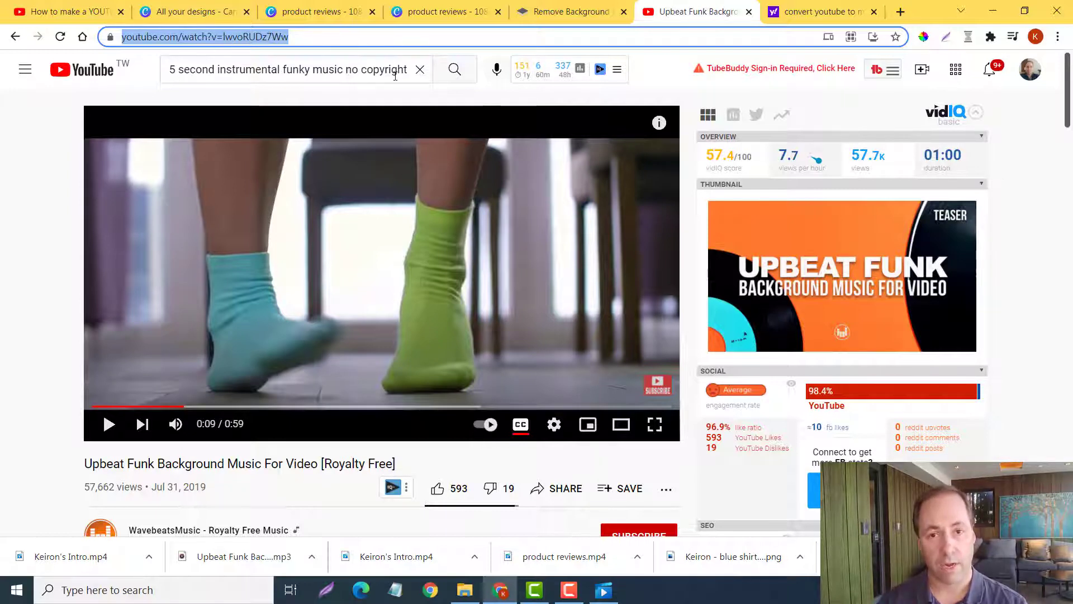
{"action": "left_click", "coordinate": [354, 67]}
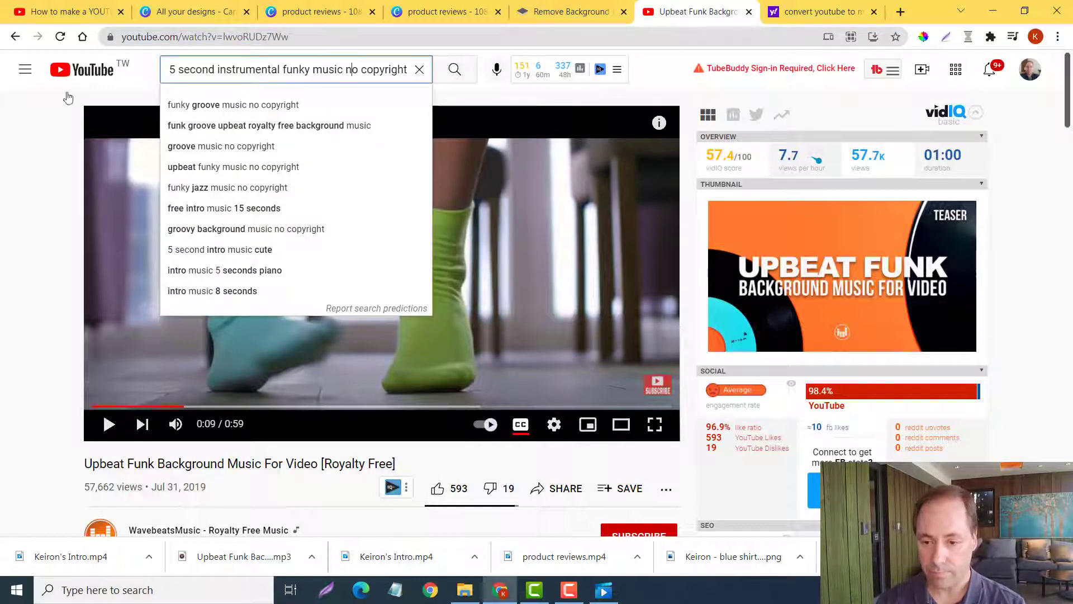
{"action": "left_click", "coordinate": [40, 101]}
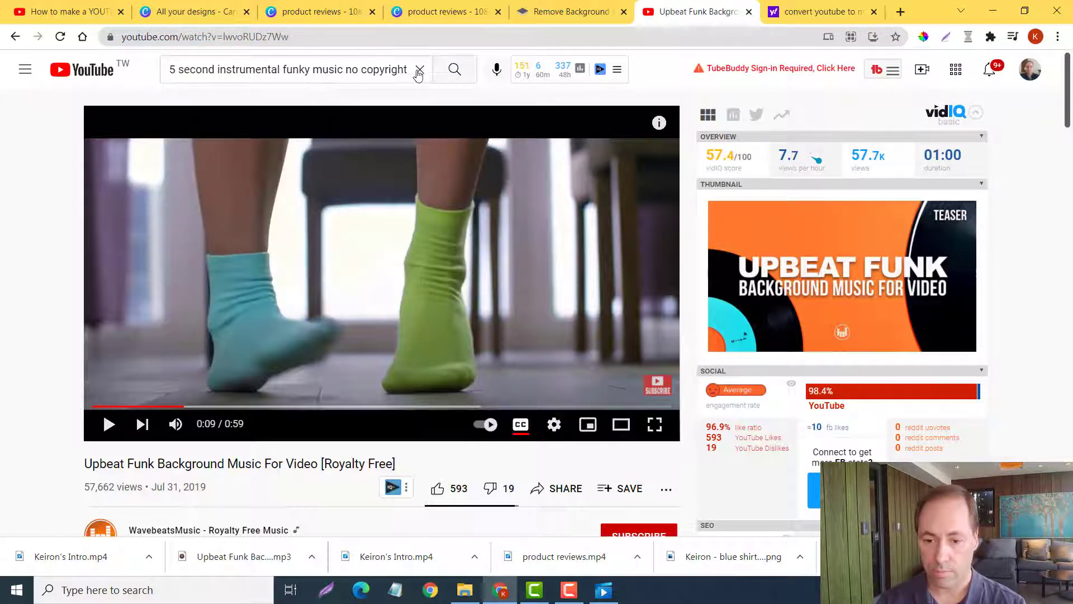
{"action": "left_click", "coordinate": [455, 69]}
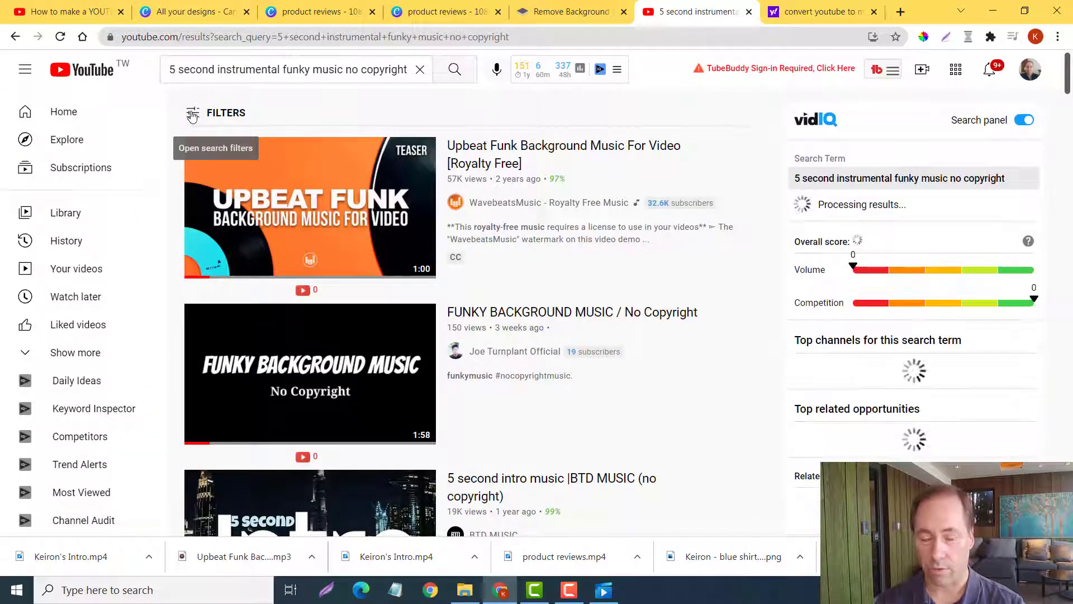
{"action": "left_click", "coordinate": [192, 113]}
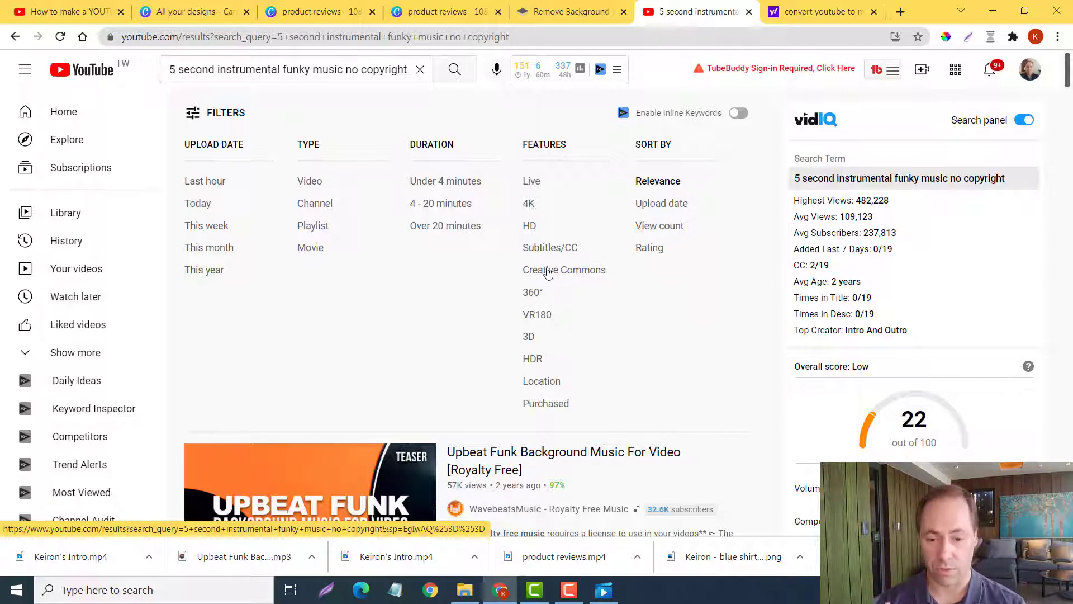
{"action": "left_click", "coordinate": [551, 269]}
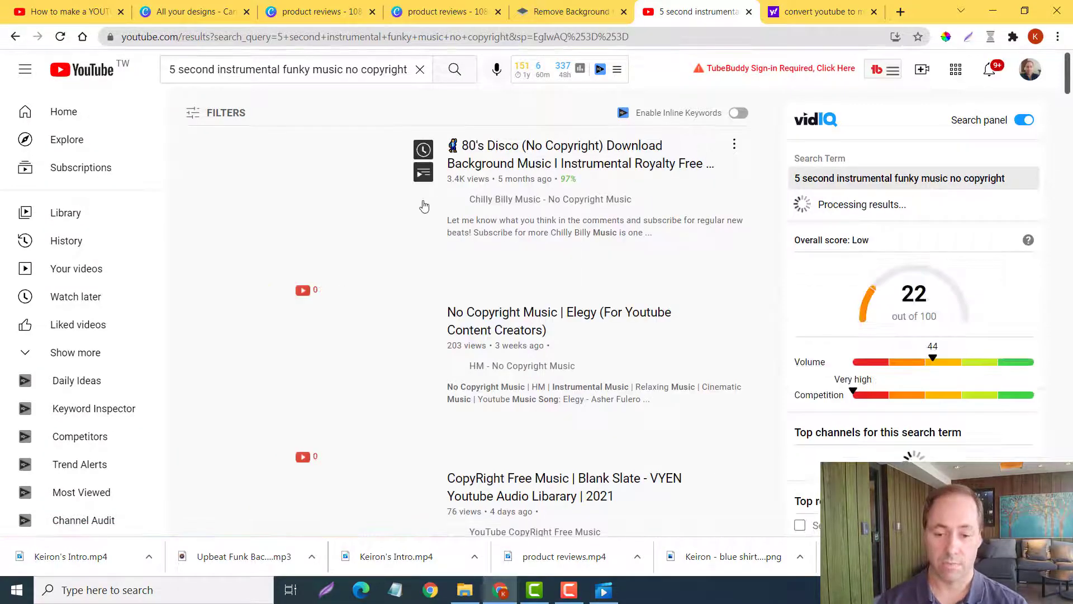
- Switch back to the video player, replay the finished video intro, and close the player once it has been viewed
{"action": "mouse_move", "coordinate": [517, 68]}
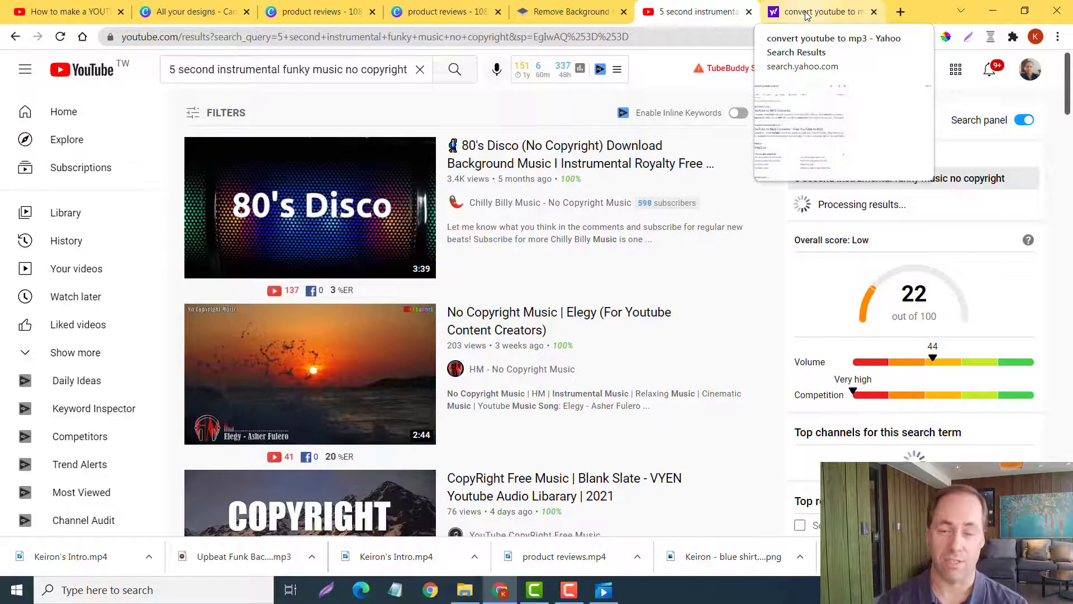
{"action": "left_click", "coordinate": [992, 10]}
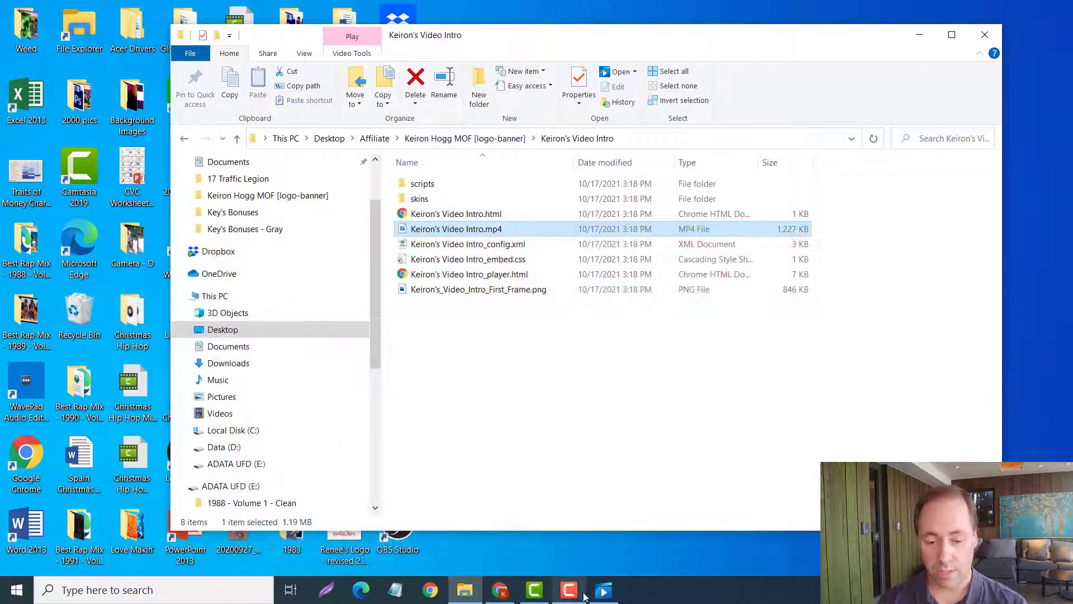
{"action": "left_click", "coordinate": [606, 590]}
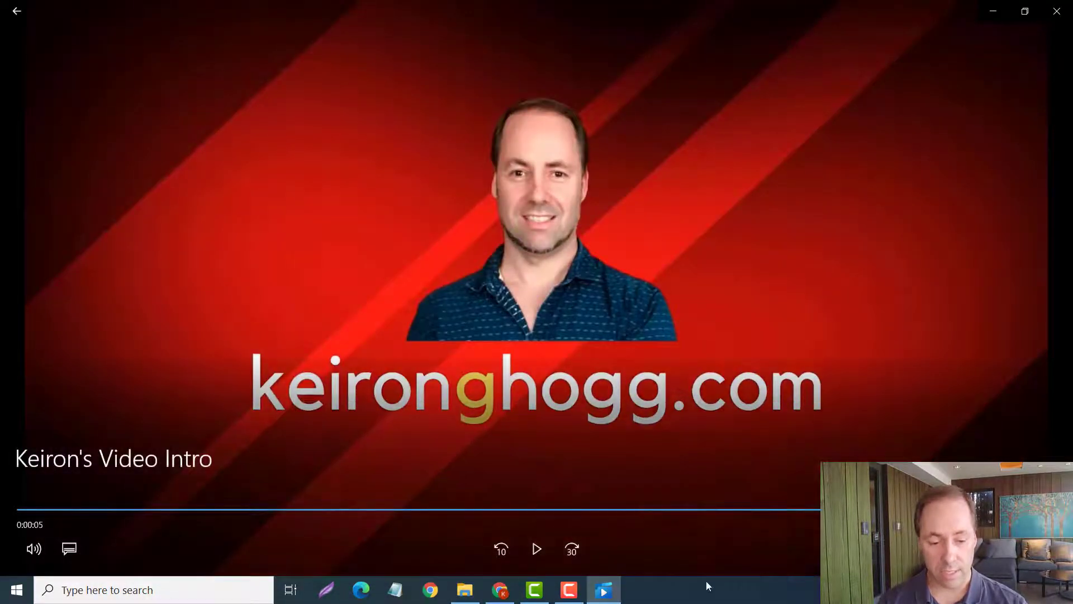
{"action": "left_click", "coordinate": [535, 548]}
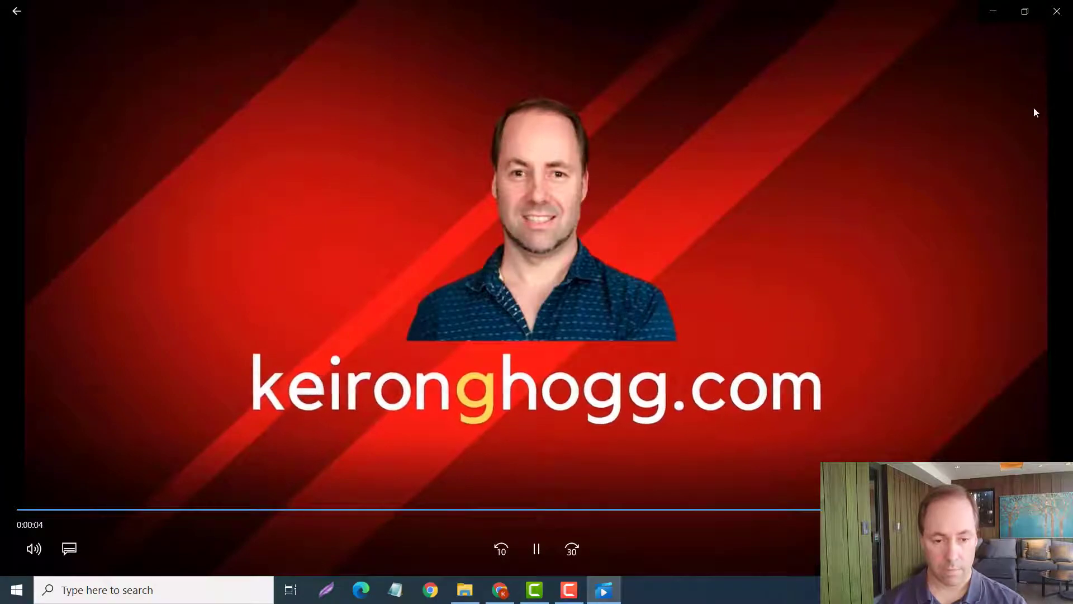
{"action": "left_click", "coordinate": [1055, 16]}
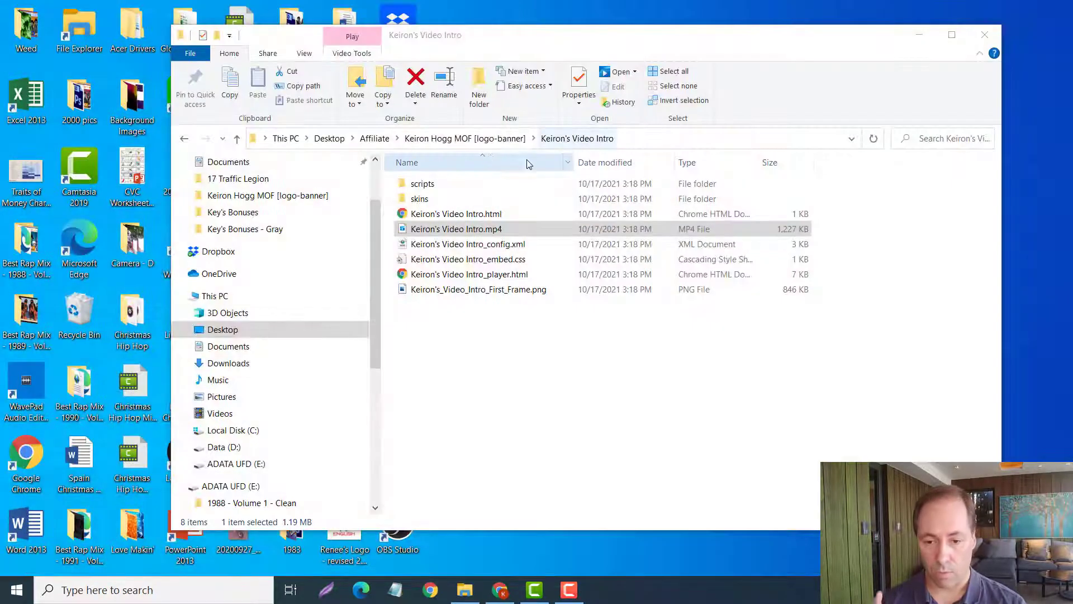
- Return to the Canva design in Chrome and open the text animations for the "MAKE MONEY ONLINE TUTORIALS" title on the second page
{"action": "left_click", "coordinate": [431, 591]}
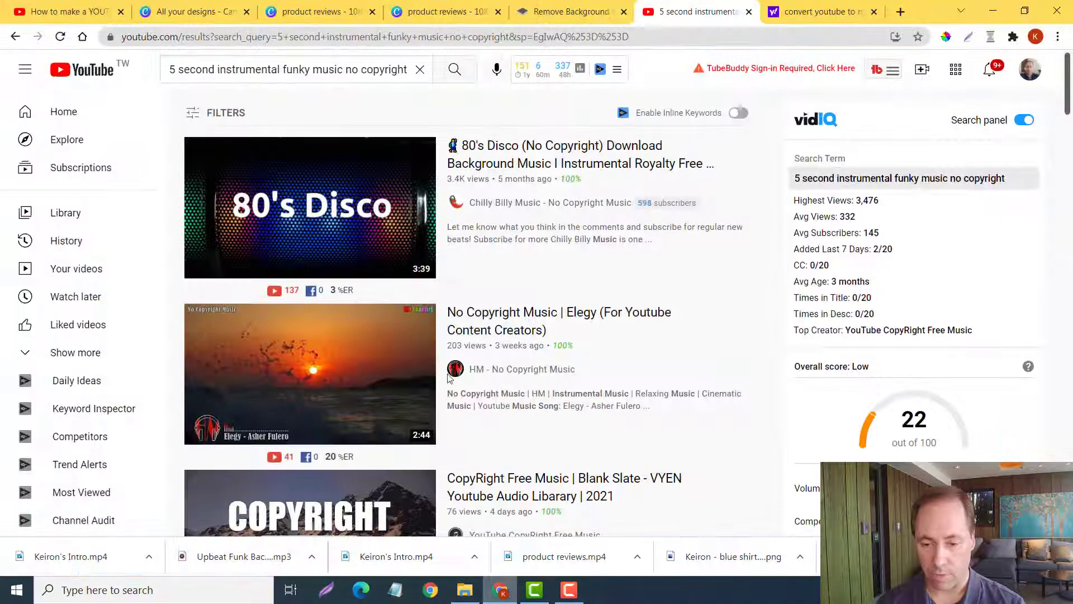
{"action": "left_click", "coordinate": [394, 12]}
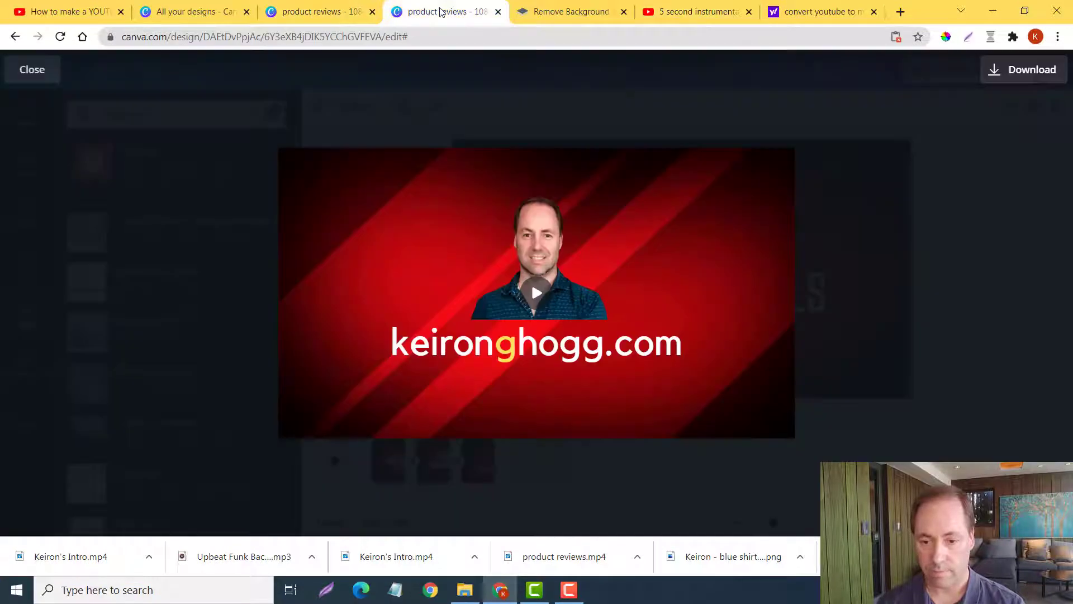
{"action": "left_click", "coordinate": [316, 14]}
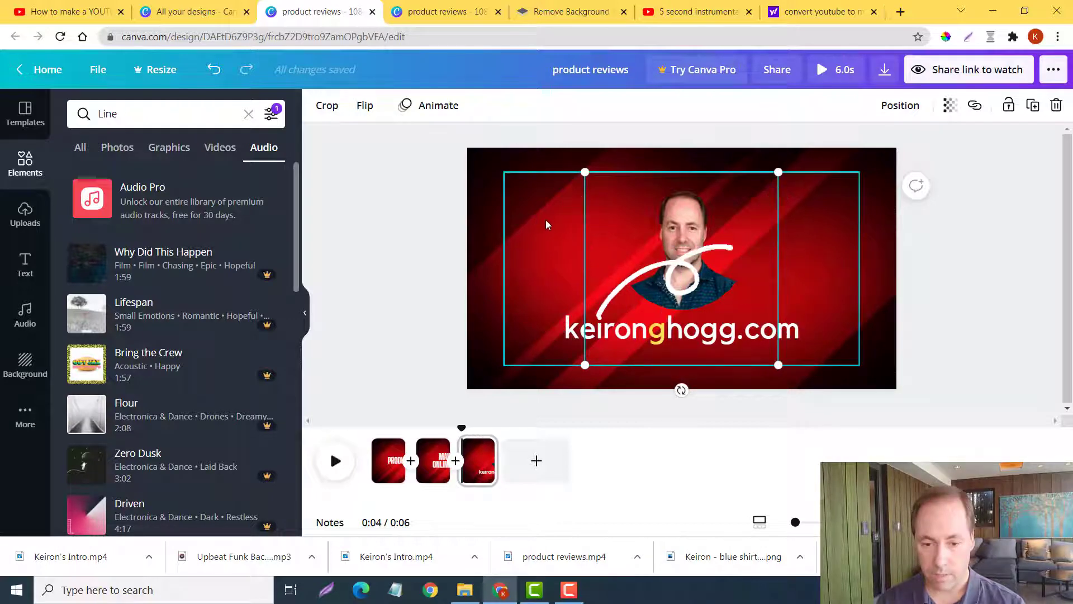
{"action": "right_click", "coordinate": [431, 460]}
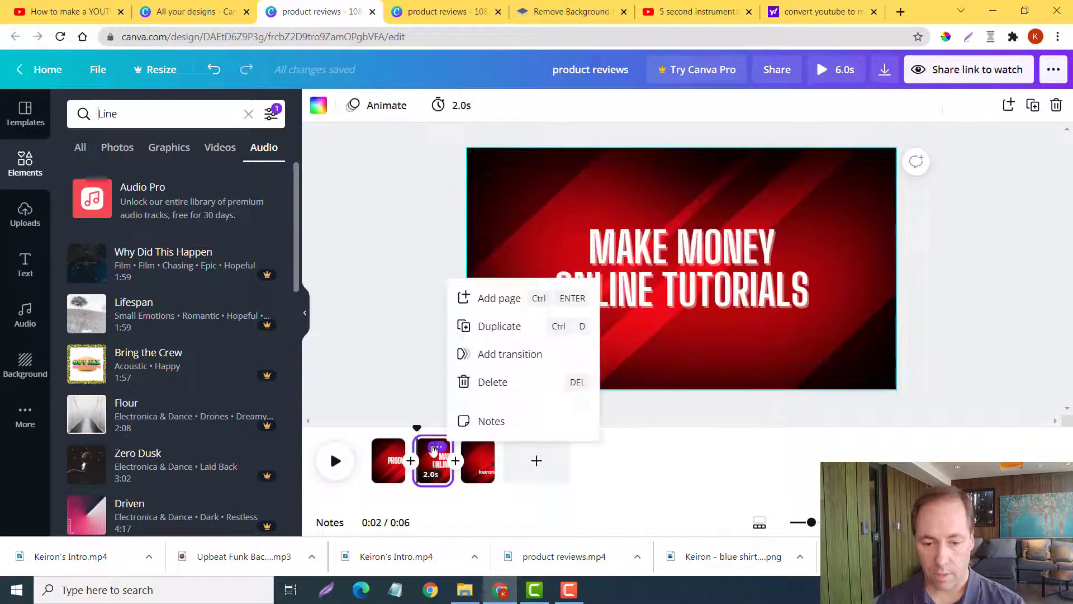
{"action": "left_click", "coordinate": [525, 303]}
{"action": "left_click", "coordinate": [628, 250]}
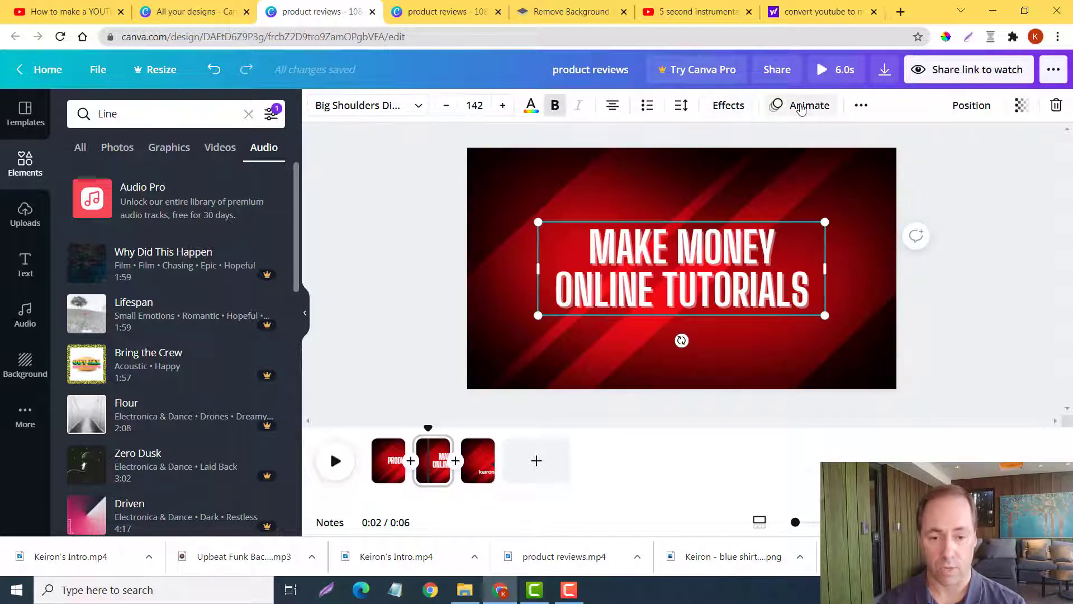
{"action": "left_click", "coordinate": [800, 108]}
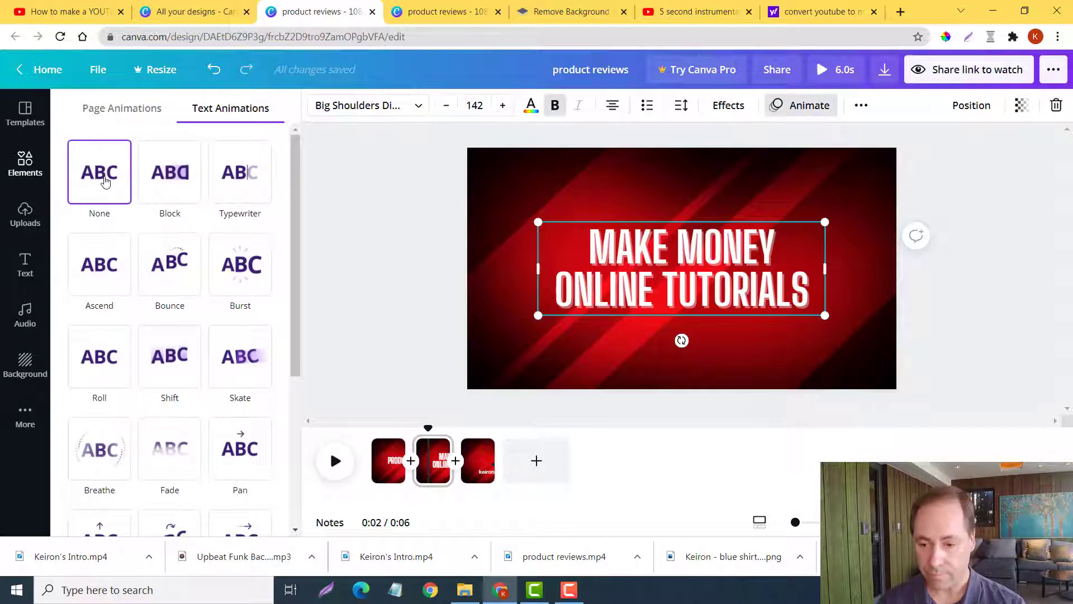
- Preview text animations on the title, including Ascend, Block, Typewriter, Burst, Bounce, Shift, Roll, Breathe, Fade, Pan and Skate
{"action": "left_click", "coordinate": [99, 263]}
{"action": "left_click", "coordinate": [170, 172]}
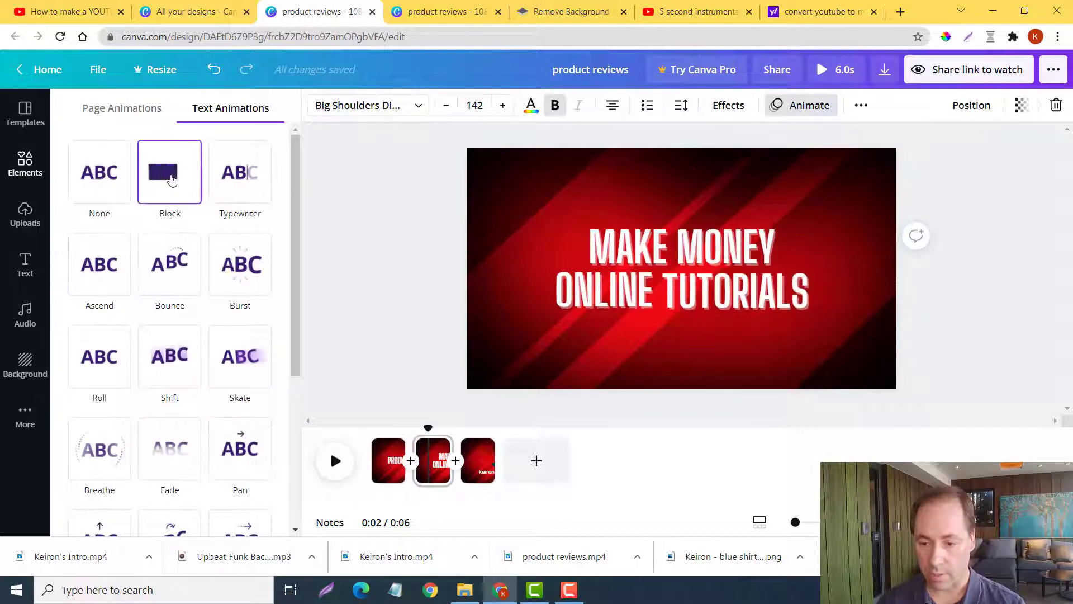
{"action": "left_click", "coordinate": [250, 178]}
{"action": "left_click", "coordinate": [237, 252]}
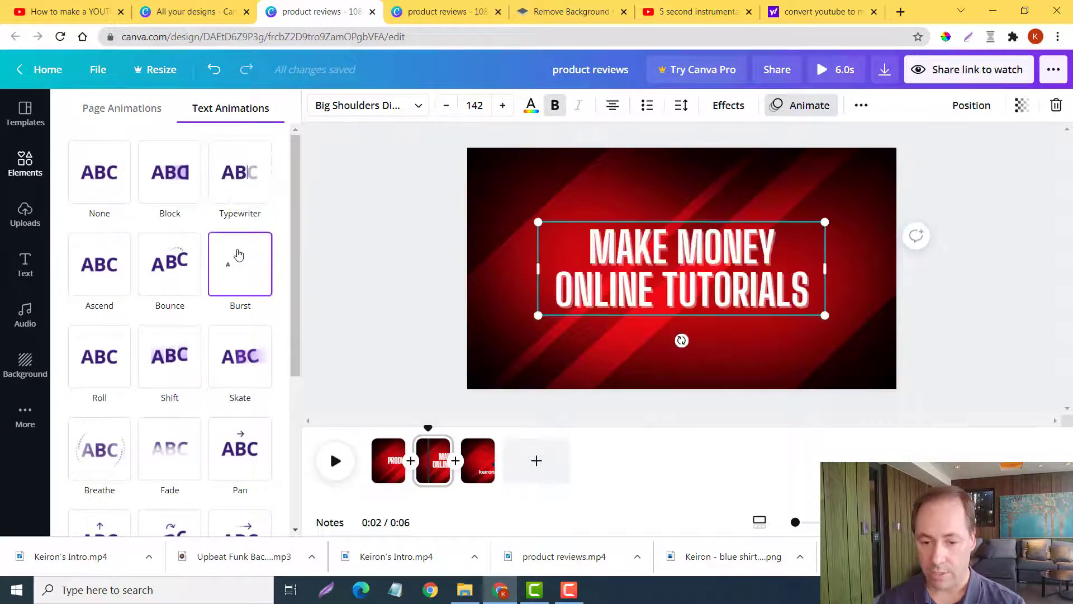
{"action": "left_click", "coordinate": [164, 290]}
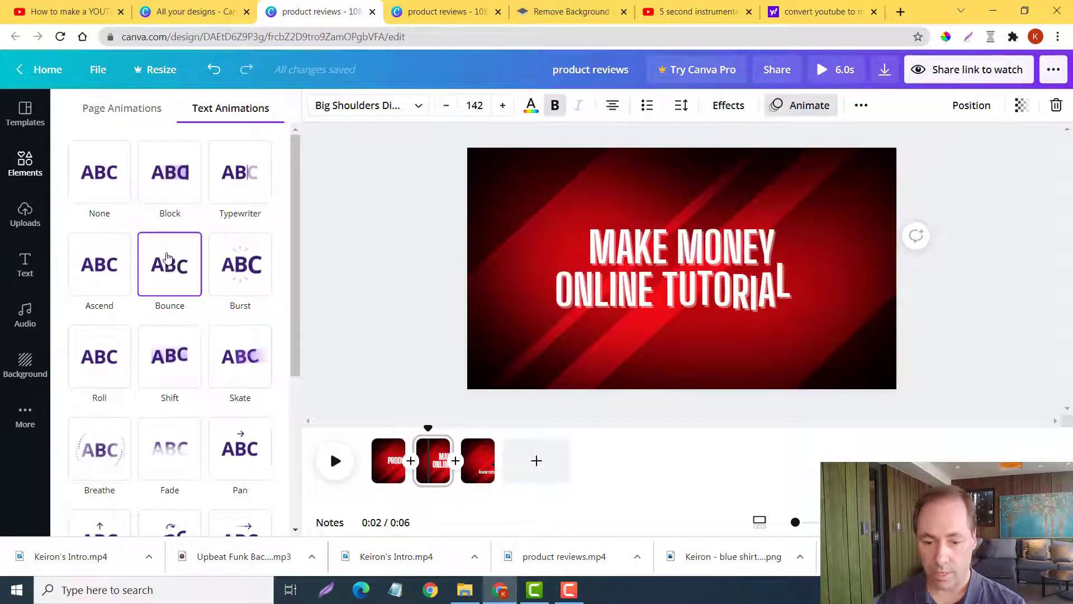
{"action": "left_click", "coordinate": [168, 358]}
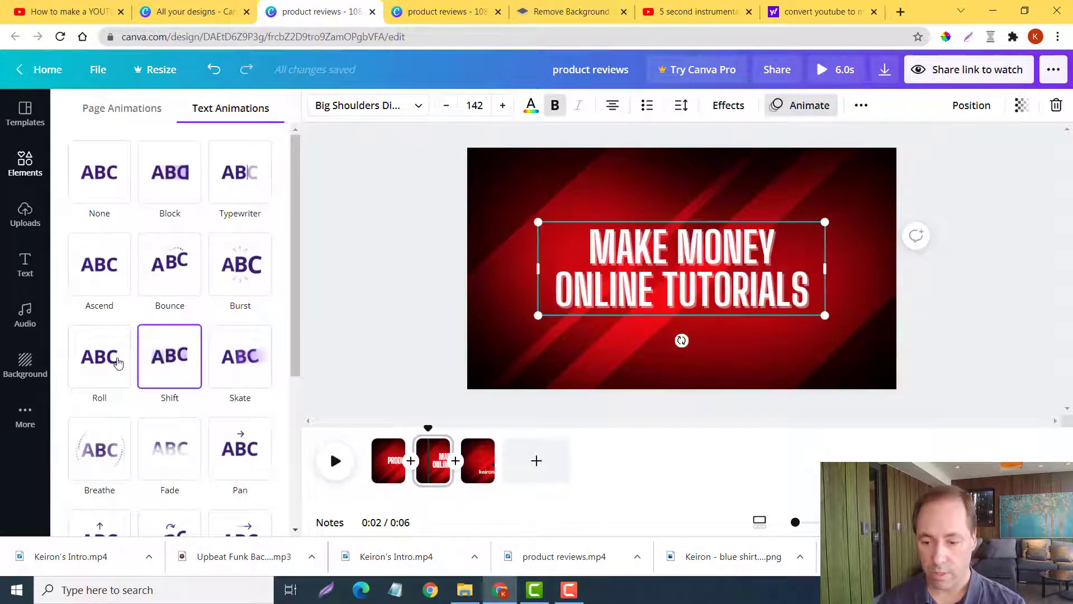
{"action": "left_click", "coordinate": [115, 362]}
{"action": "left_click", "coordinate": [109, 448]}
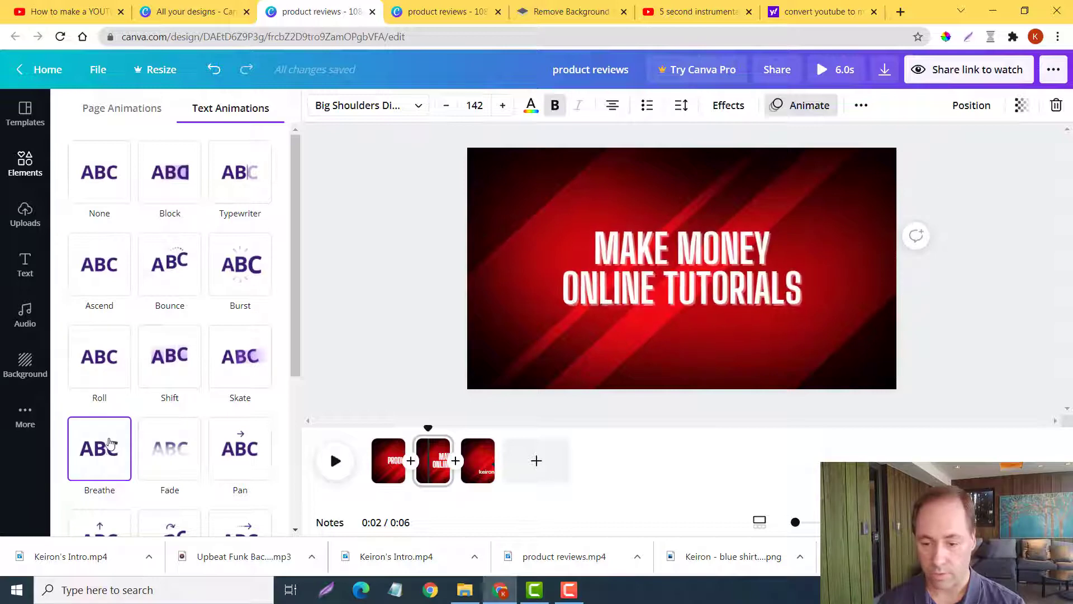
{"action": "left_click", "coordinate": [169, 447]}
{"action": "left_click", "coordinate": [252, 447]}
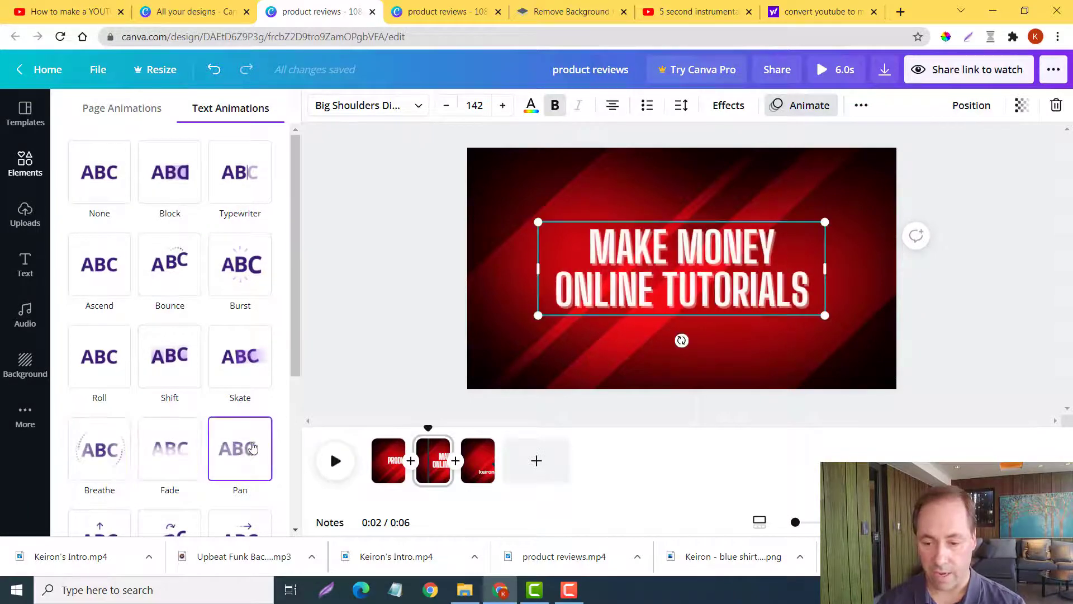
{"action": "left_click", "coordinate": [255, 364]}
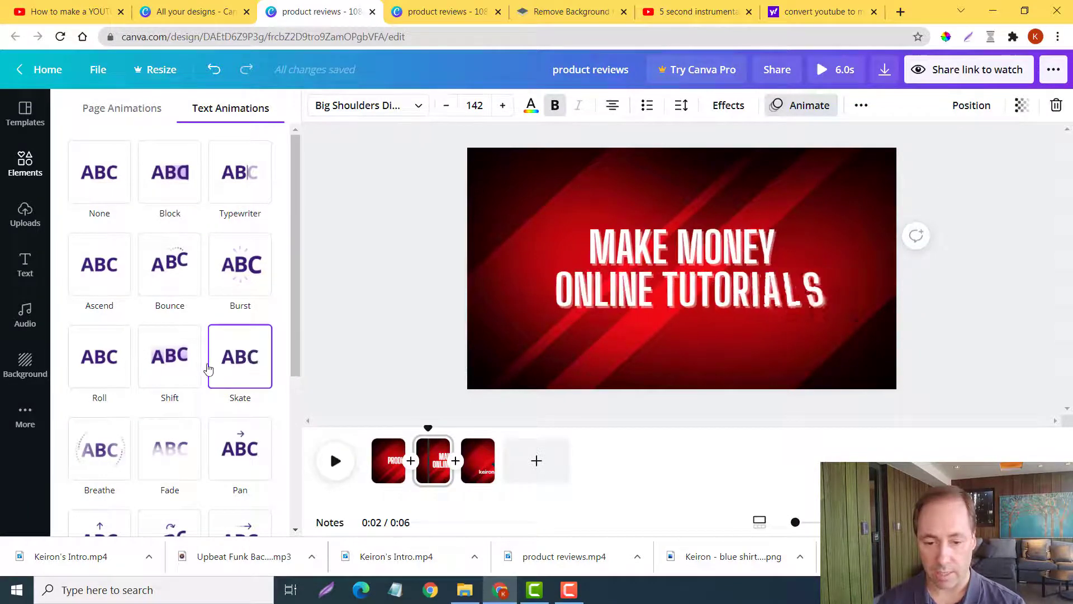
{"action": "left_click", "coordinate": [101, 271]}
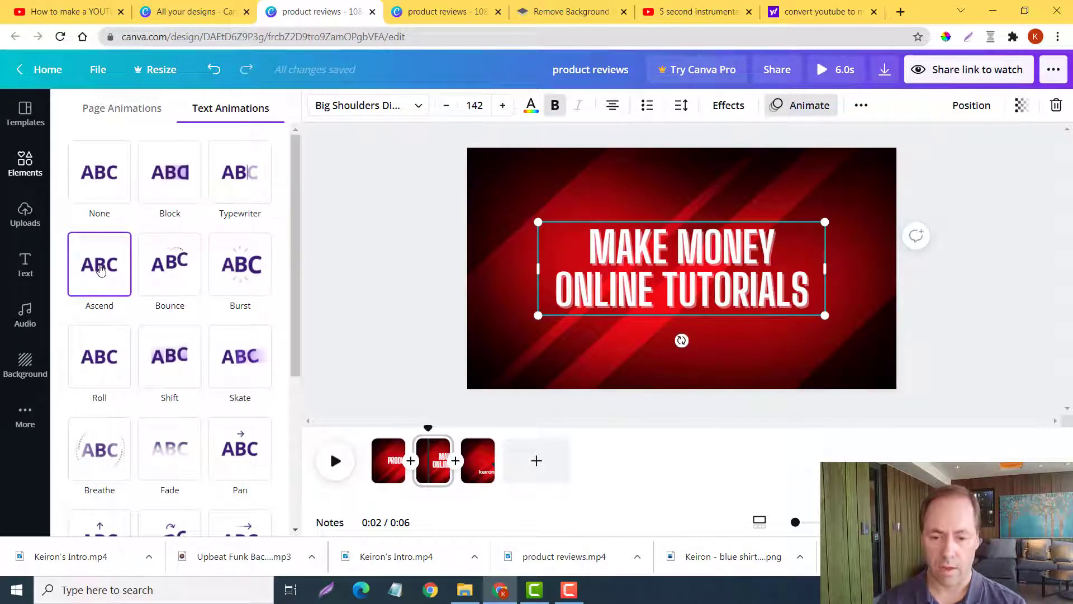
{"action": "left_click", "coordinate": [169, 267]}
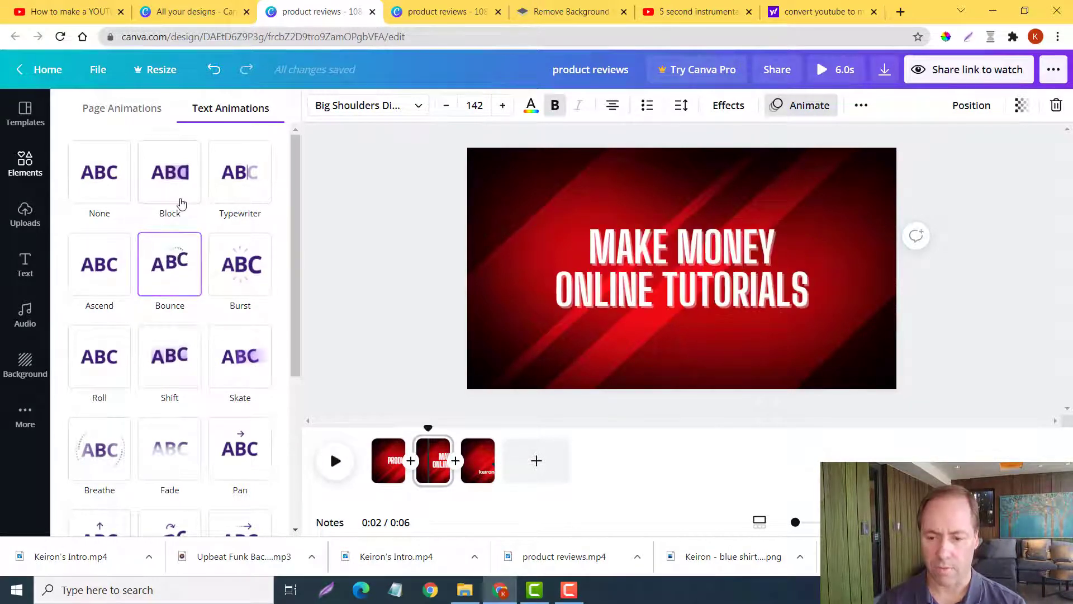
{"action": "left_click", "coordinate": [180, 199]}
{"action": "left_click", "coordinate": [240, 265]}
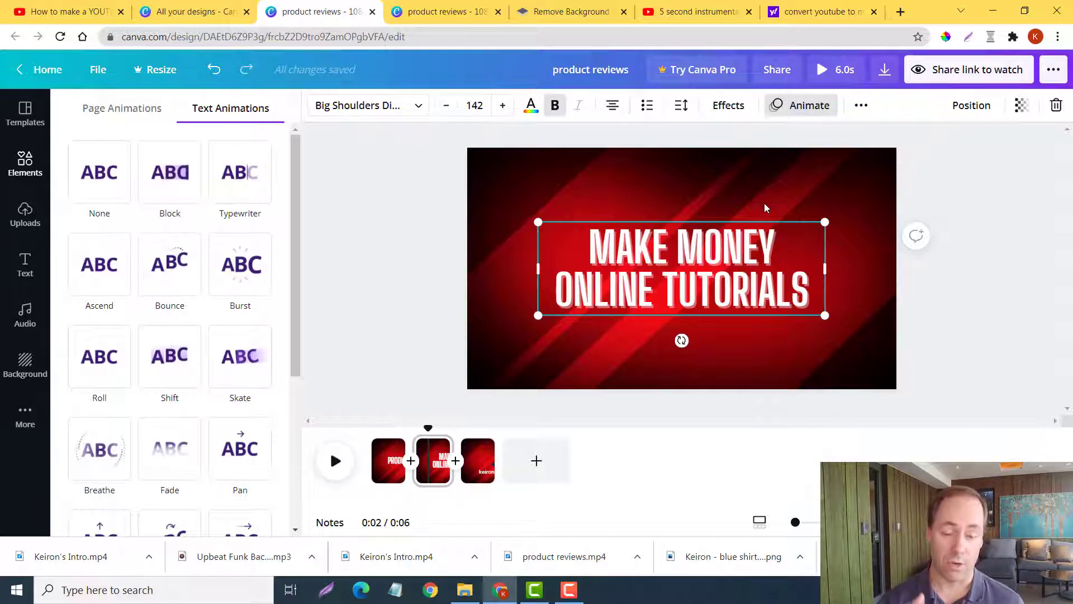
- Open Fiverr in a new browser tab and search its services for "video intro"
{"action": "left_click", "coordinate": [900, 11]}
{"action": "type", "text": "fiv"}
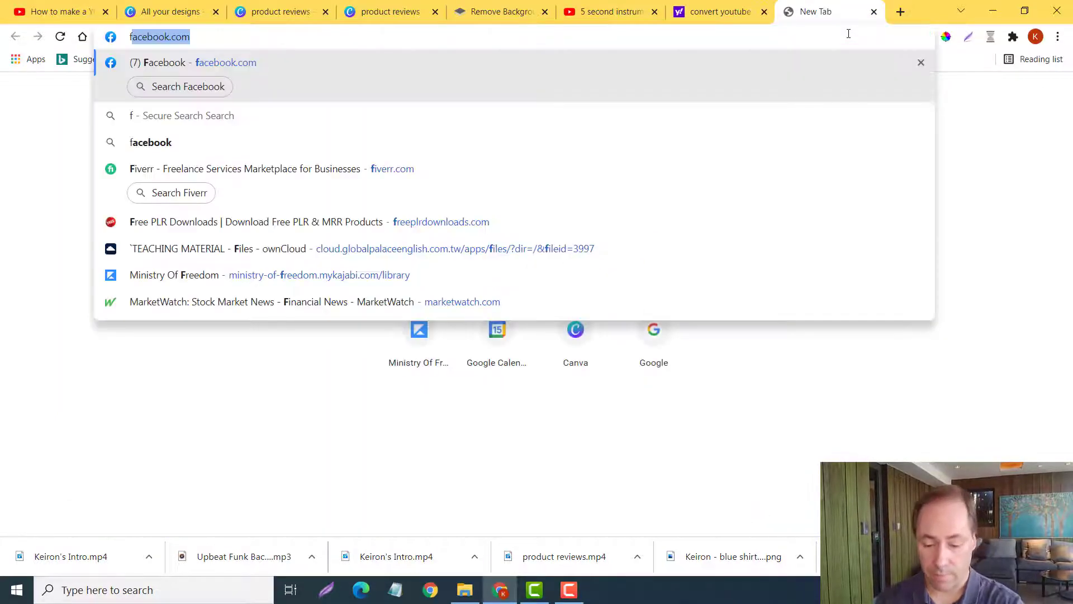
{"action": "type", "text": "err"}
{"action": "key", "text": "Return"}
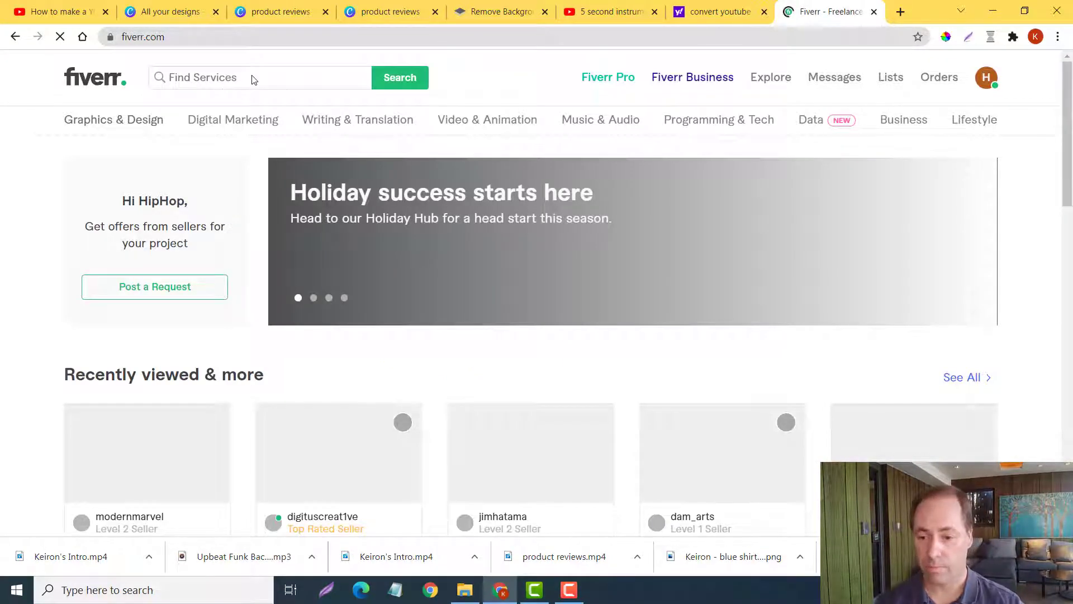
{"action": "left_click", "coordinate": [249, 75]}
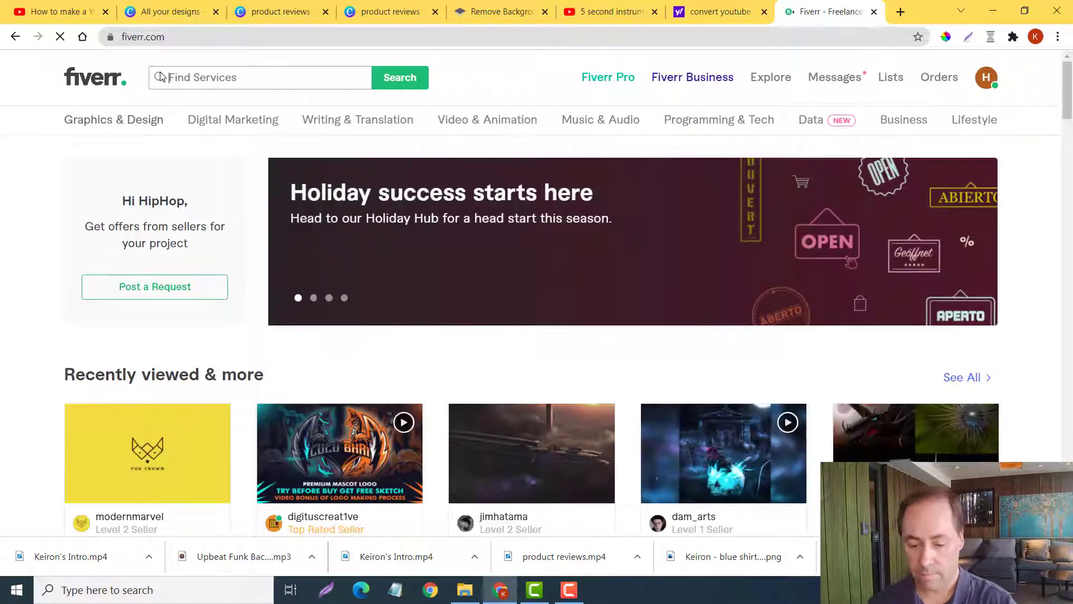
{"action": "type", "text": "videro intro"}
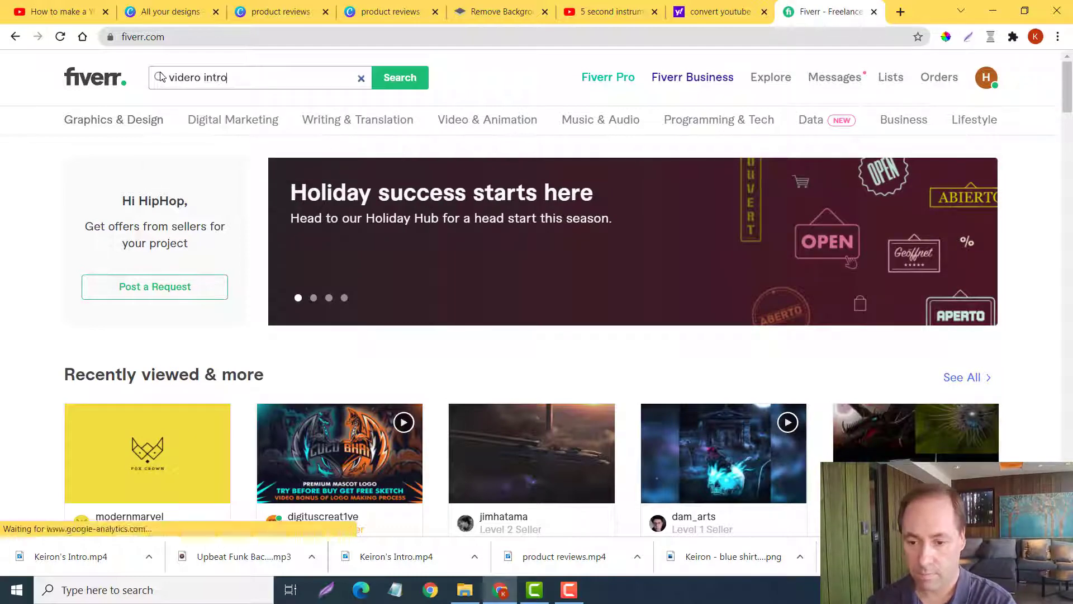
{"action": "key", "text": "Return"}
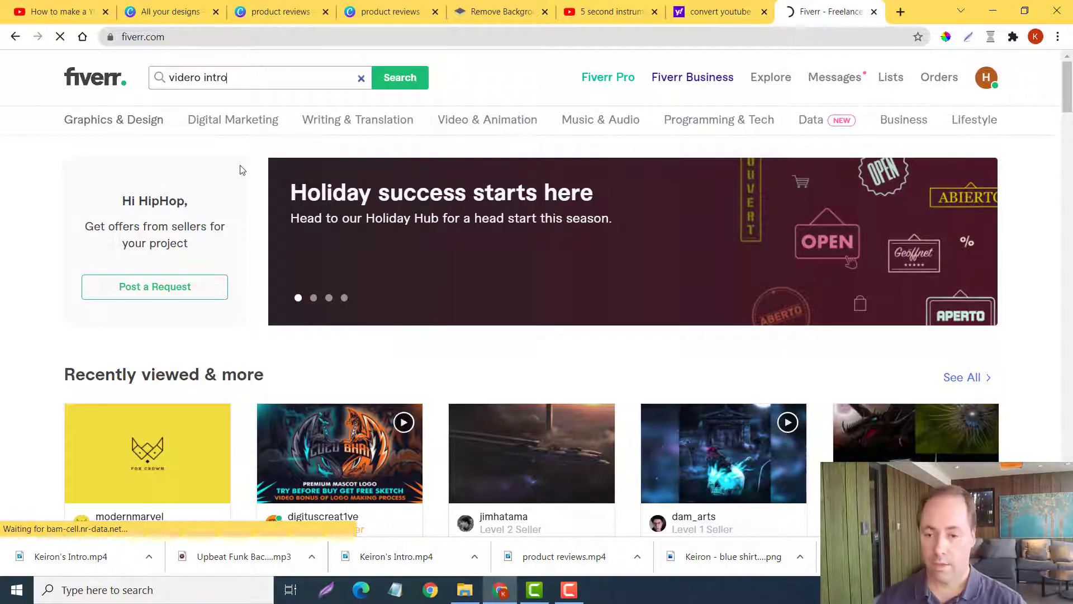
- Look through the video intro gigs, comparing their intro styles, seller ratings and starting prices
{"action": "scroll", "coordinate": [412, 211], "scroll_direction": "down", "scroll_amount": 2}
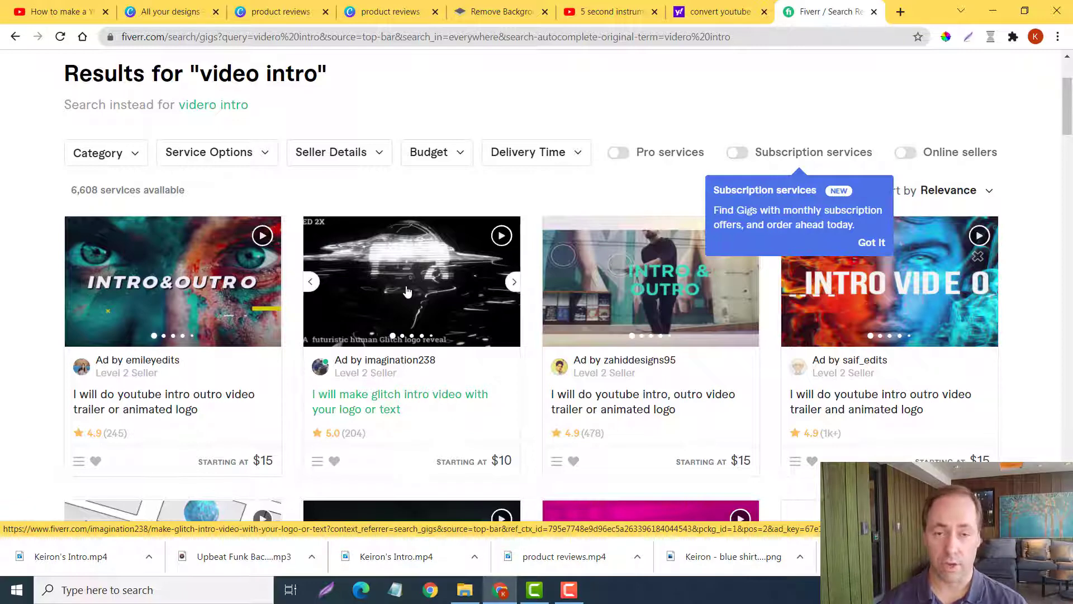
{"action": "scroll", "coordinate": [241, 291], "scroll_direction": "down", "scroll_amount": 2}
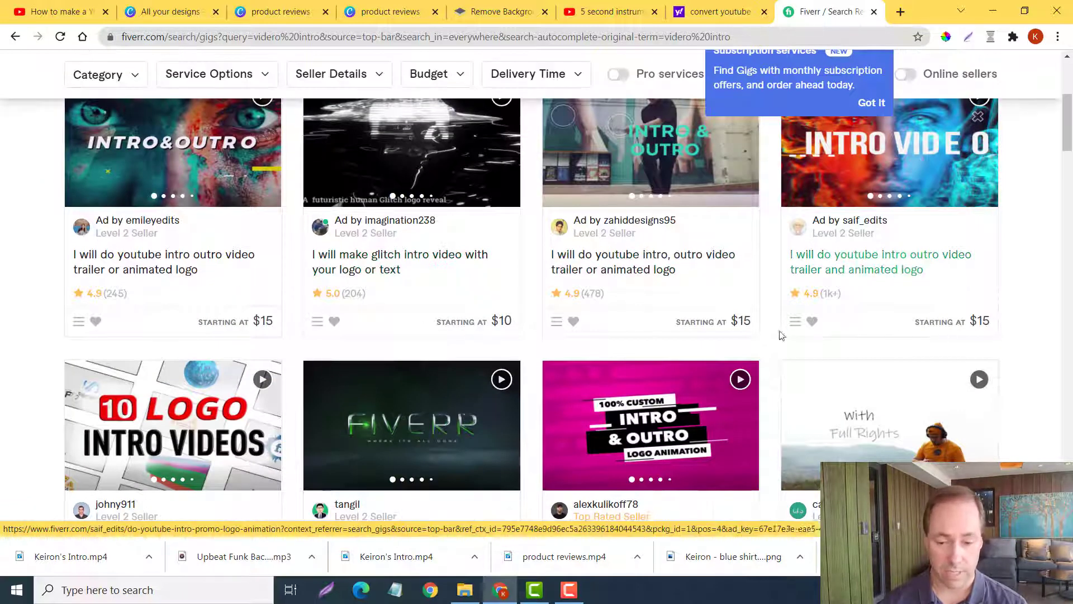
{"action": "scroll", "coordinate": [778, 330], "scroll_direction": "down", "scroll_amount": 2}
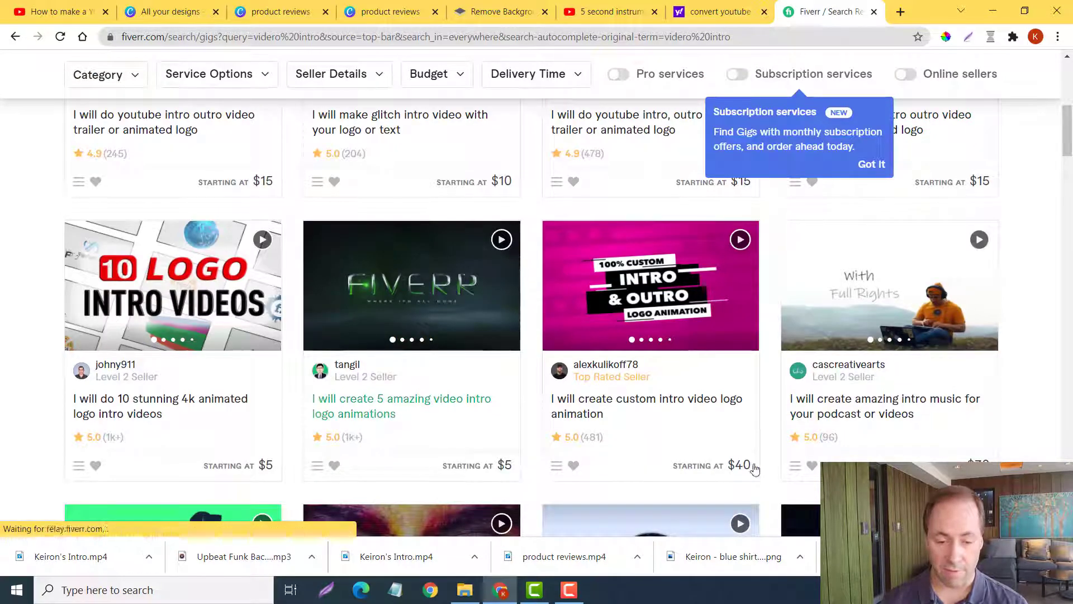
{"action": "scroll", "coordinate": [687, 426], "scroll_direction": "down", "scroll_amount": 1}
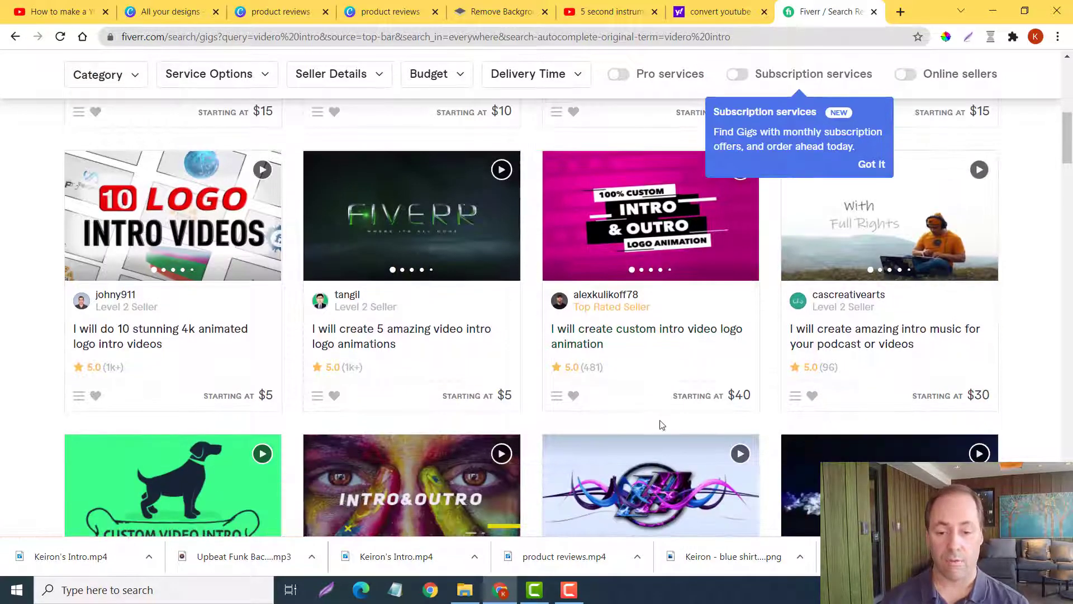
{"action": "scroll", "coordinate": [631, 425], "scroll_direction": "up", "scroll_amount": 1}
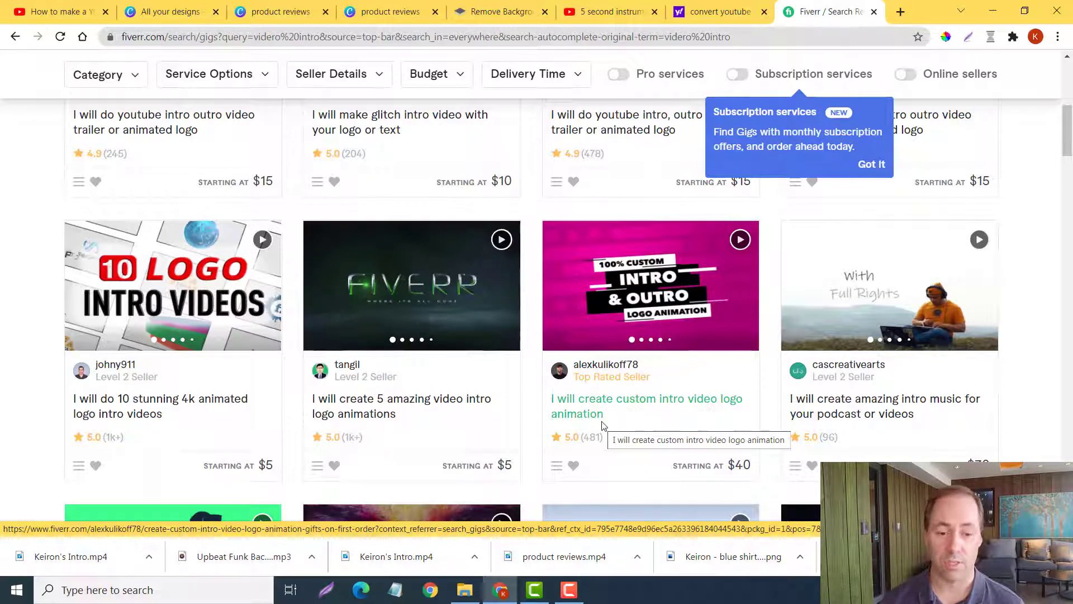
{"action": "scroll", "coordinate": [602, 425], "scroll_direction": "up", "scroll_amount": 3}
{"action": "scroll", "coordinate": [568, 459], "scroll_direction": "up", "scroll_amount": 4}
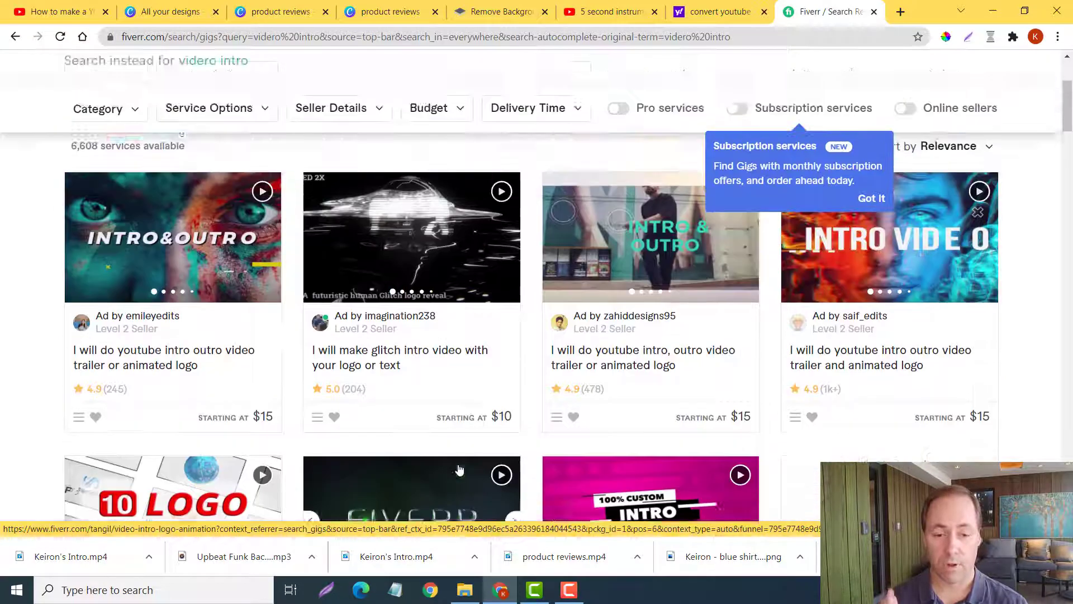
{"action": "scroll", "coordinate": [447, 424], "scroll_direction": "down", "scroll_amount": 5}
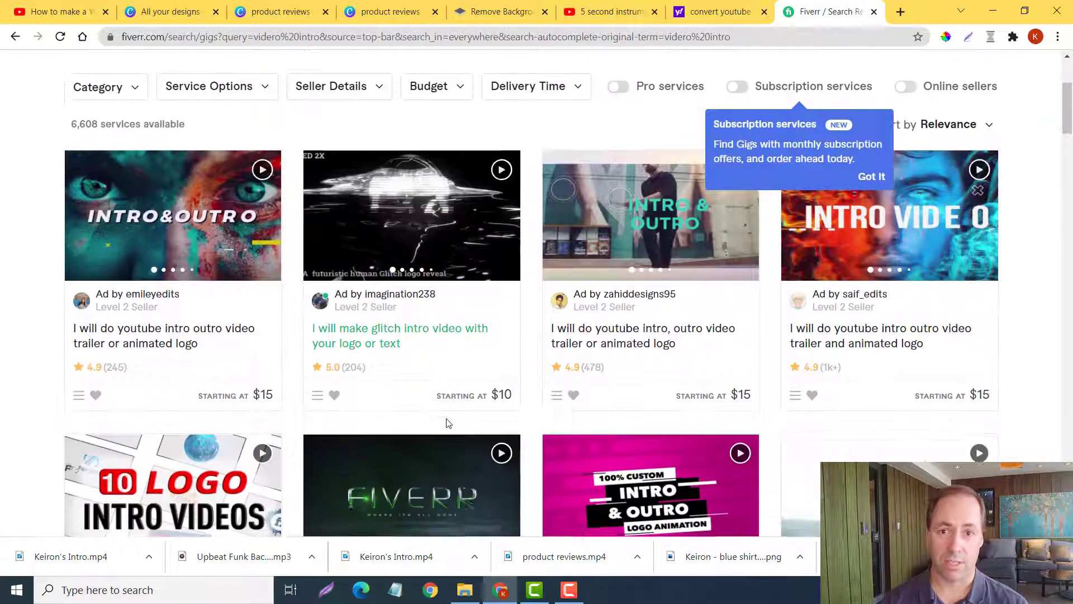
{"action": "scroll", "coordinate": [446, 420], "scroll_direction": "up", "scroll_amount": 1}
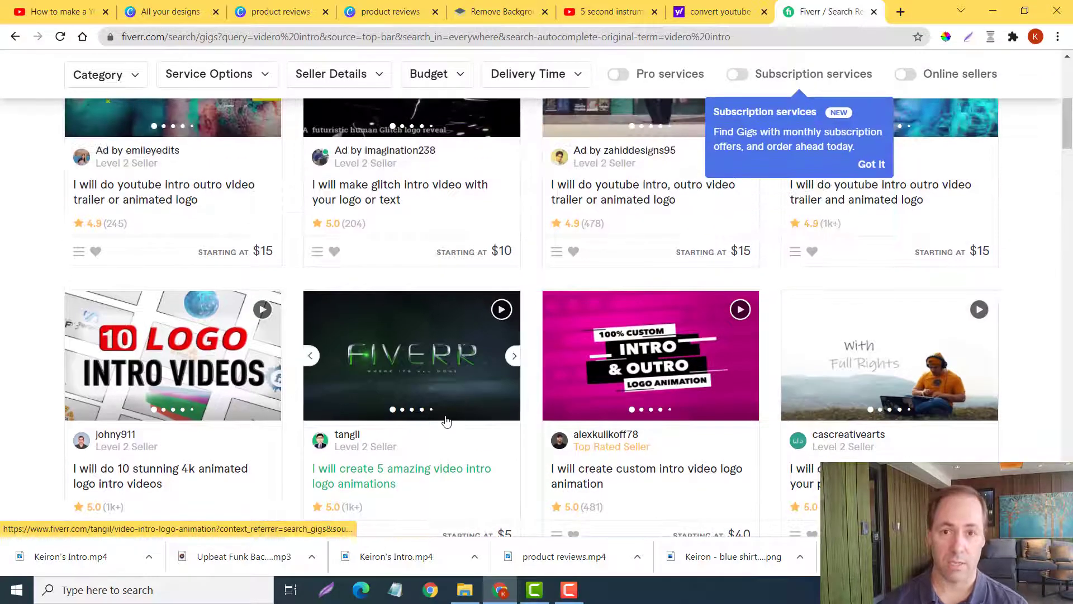